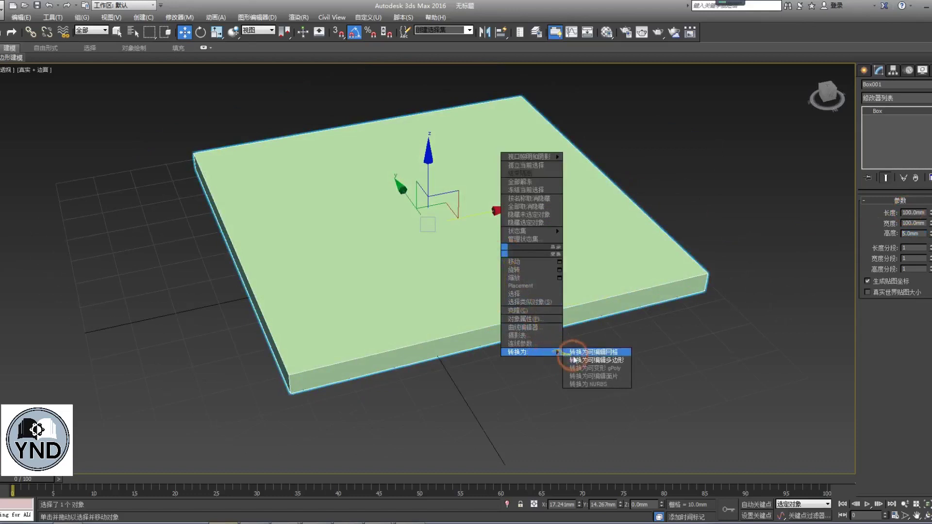
Create a cylinder with a radius of about 1.6 mm at the slab's upper-left corner in the top view
key("t")
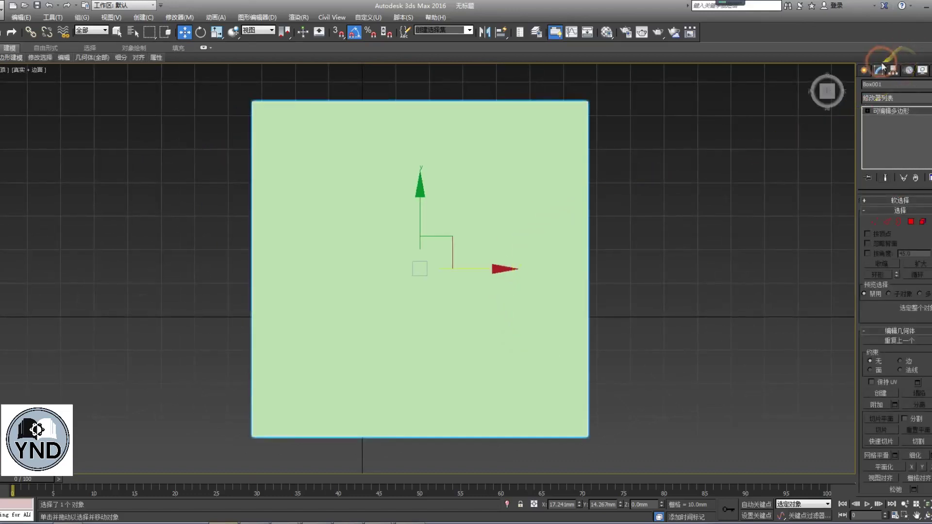
left_click(864, 70)
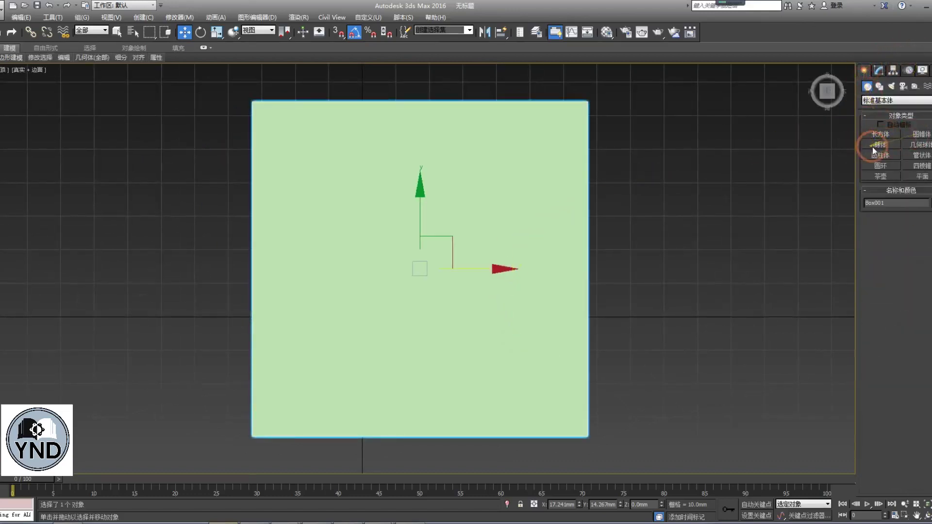
left_click(879, 155)
scroll(339, 146, "up", 5)
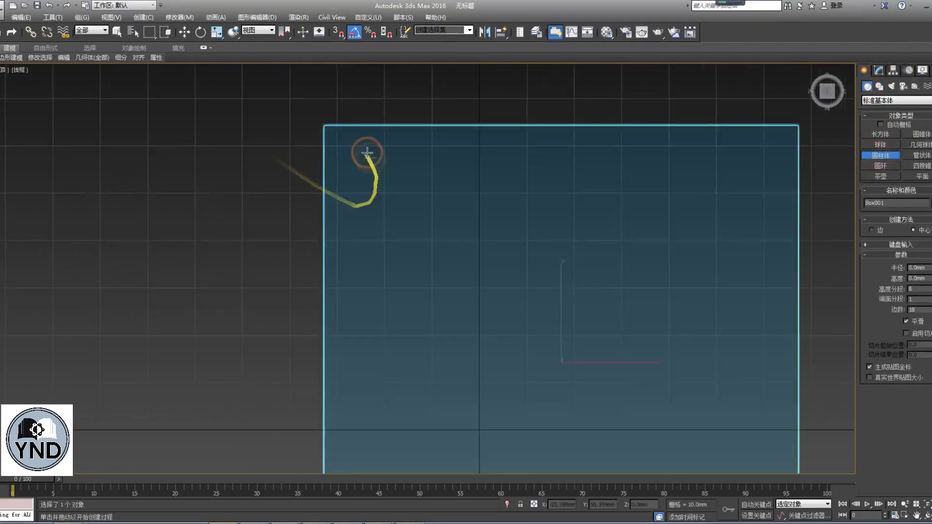
key("F3")
left_click_drag(335, 139, 342, 154)
middle_click_drag(351, 199, 358, 275)
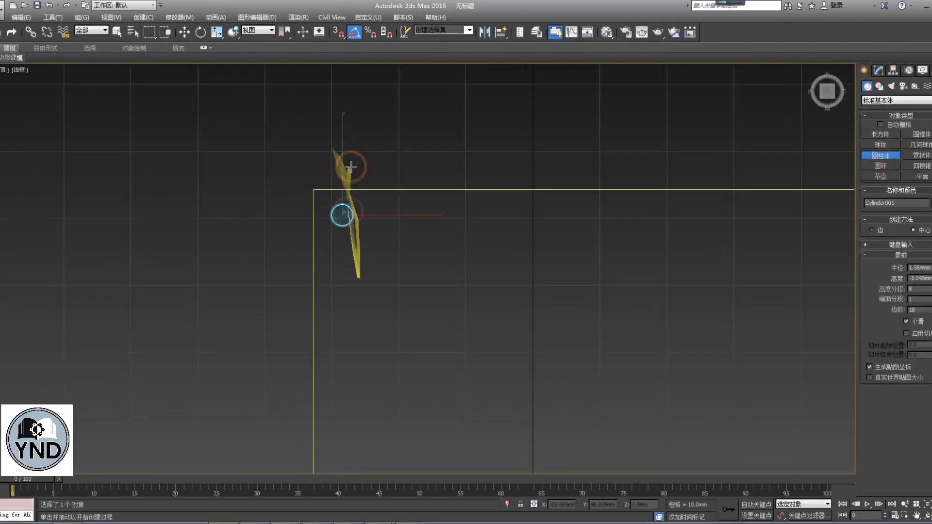
left_click(364, 130)
Raise the cylinder along Z by about 4.7 mm so it stands on the slab's corner
key("w")
key("p")
middle_click_drag(368, 224, 418, 139, "alt")
key("z")
mouse_move(365, 178)
middle_mouse_down("alt")
mouse_move(383, 222)
mouse_move(421, 235)
mouse_move(427, 197)
middle_mouse_up("alt")
scroll(421, 235, "down", 5)
key("F3")
scroll(427, 196, "down", 3)
left_click_drag(427, 195, 417, 160)
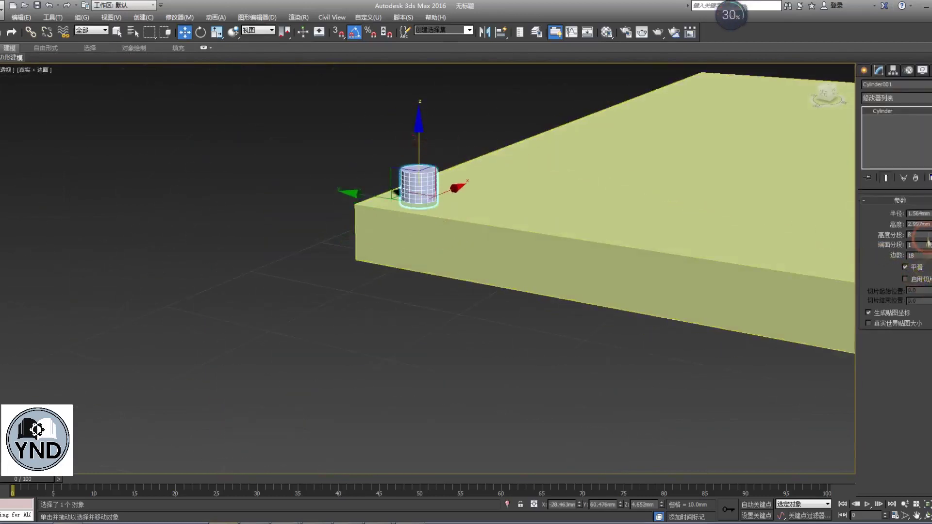
Set the cylinder's height to about 29.7 mm and its height segments to 6
left_click_drag(931, 221, 920, 487)
scroll(491, 219, "down", 2)
scroll(491, 219, "down", 4)
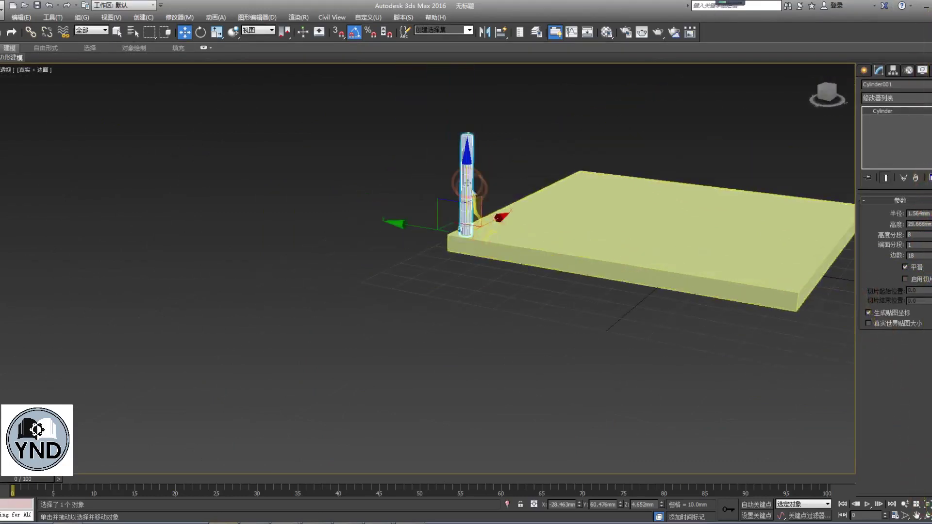
scroll(470, 208, "up", 4)
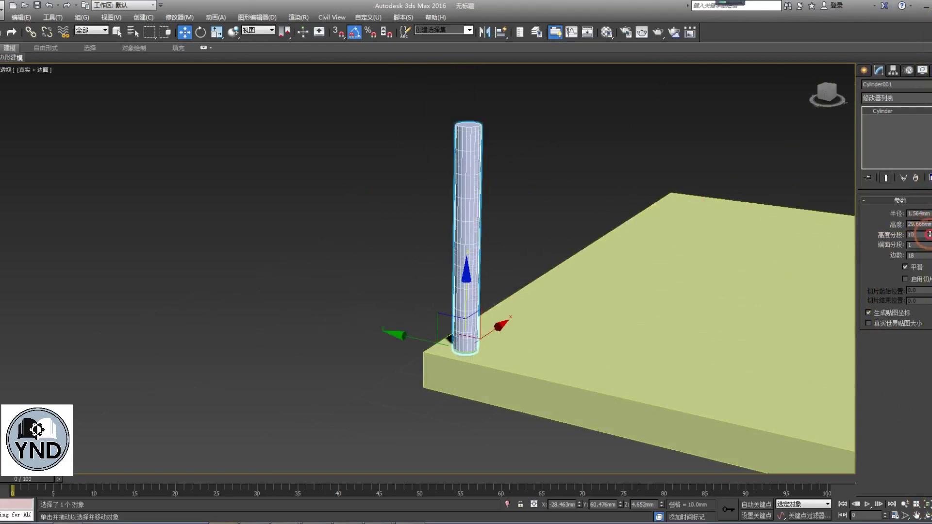
Convert the cylinder to an editable poly and scale its top vertex ring down to a point
right_click(501, 142)
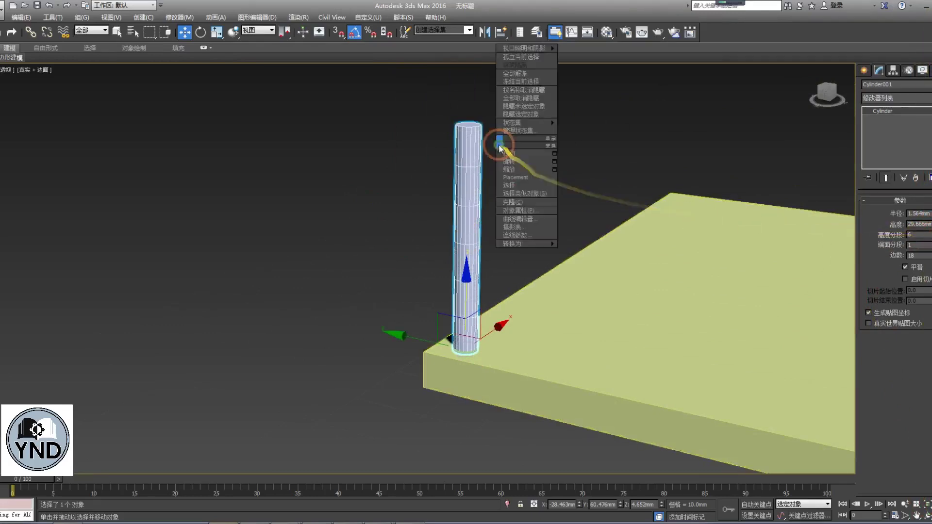
left_click(558, 250)
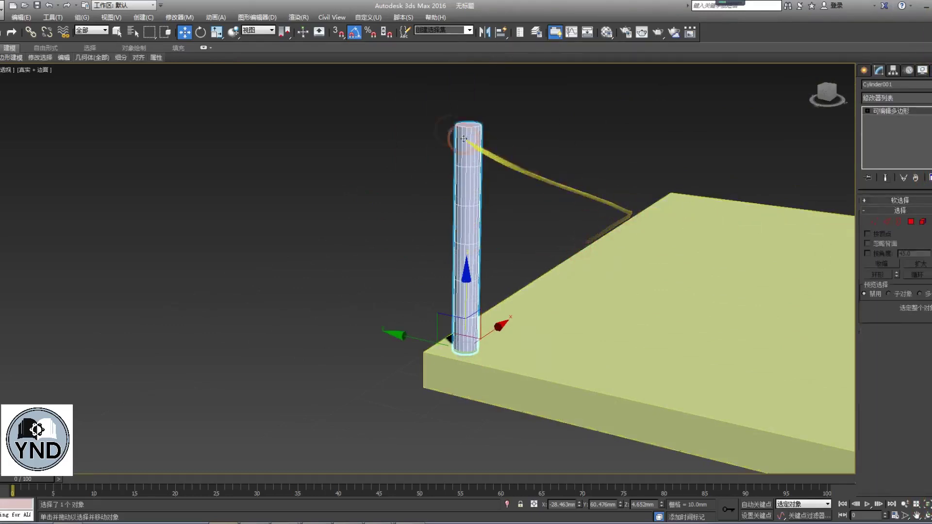
key("1")
left_click_drag(412, 104, 534, 150)
key("r")
left_click_drag(473, 111, 427, 243)
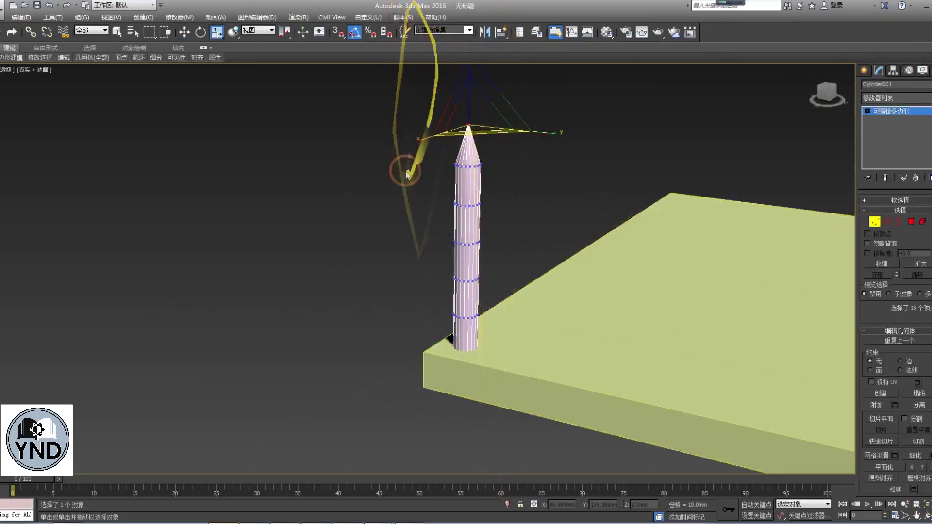
Scale down the second and third vertex rings from the tip to taper the spike, and end vertex editing
left_click_drag(422, 152, 488, 177)
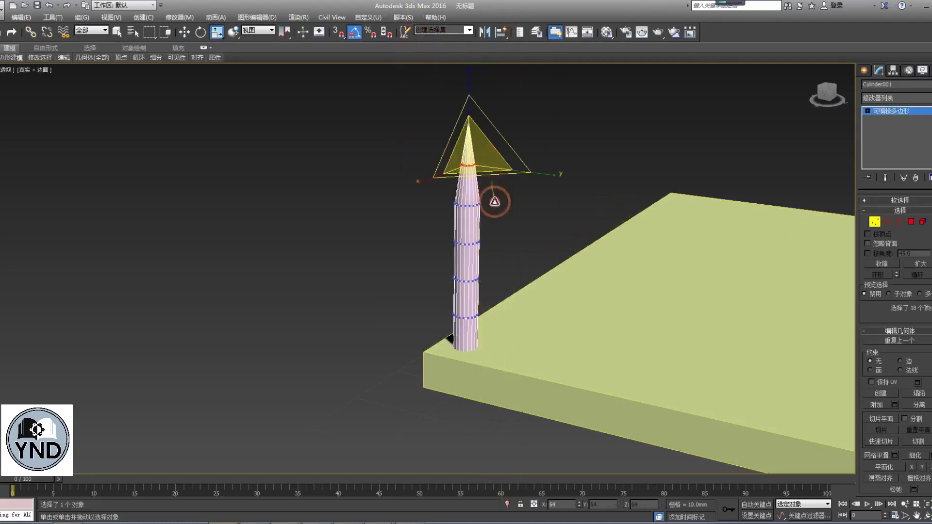
left_click_drag(397, 198, 489, 227)
key("1")
left_click(541, 130)
Hide the edged-faces display in the viewport and select the tapered spike for moving
key("F4")
scroll(517, 131, "down", 5)
middle_click_drag(539, 148, 507, 160, "alt")
scroll(504, 175, "up", 5)
left_click(502, 197)
scroll(501, 198, "down", 5)
middle_click_drag(490, 192, 468, 167)
key("w")
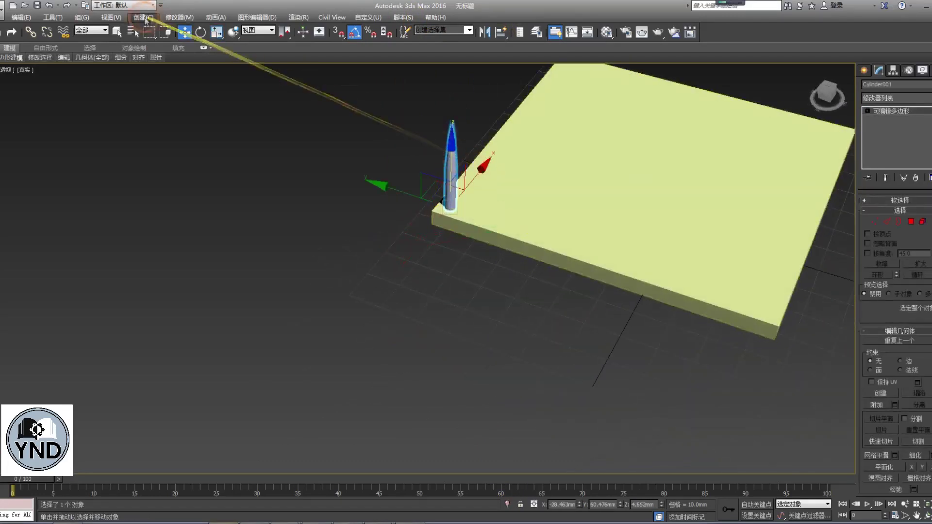
Preview an array of 8 spike instances with a total X move of 95 mm and no rotation
left_click(53, 17)
left_click(67, 197)
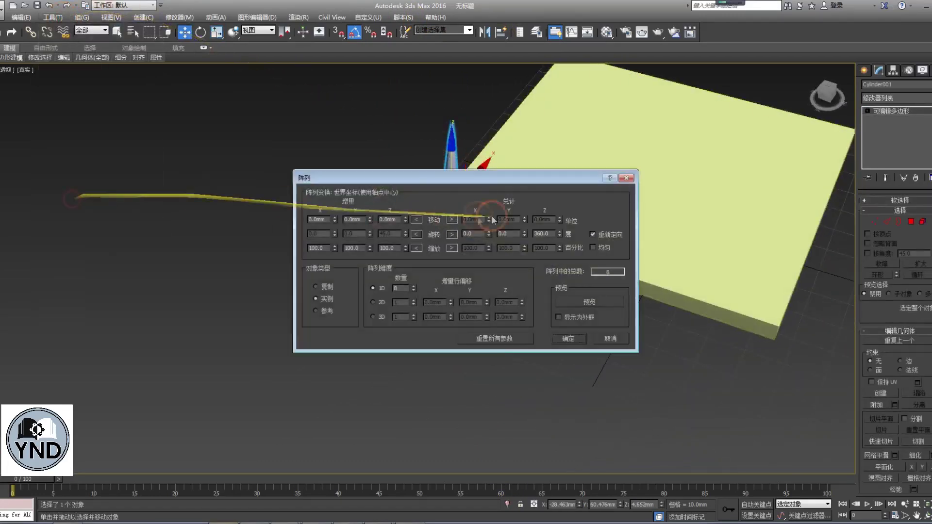
right_click(559, 236)
left_click(451, 218)
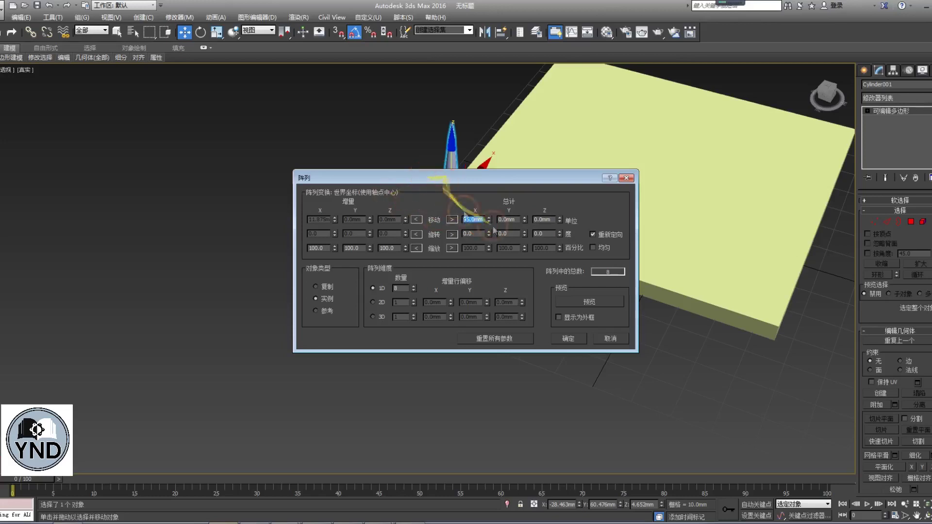
left_click(576, 304)
middle_click_drag(714, 233, 603, 291, "alt")
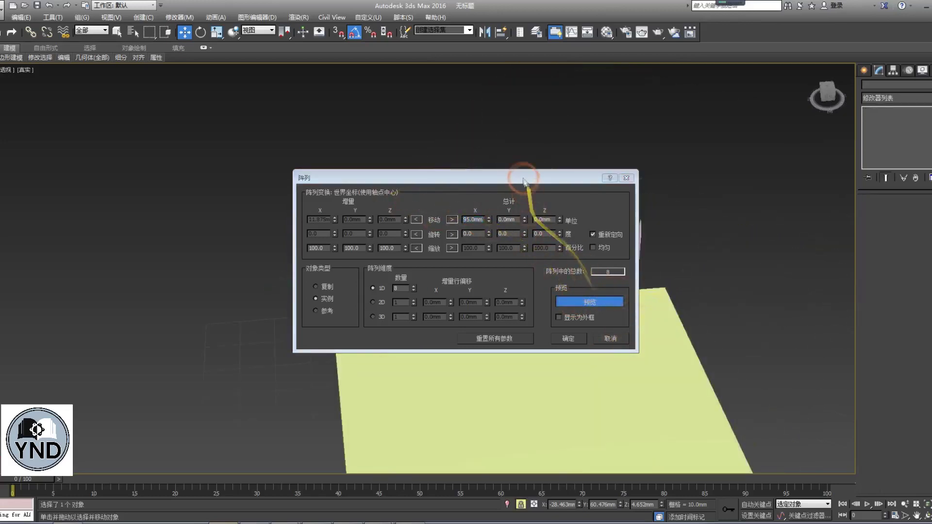
left_click_drag(519, 177, 297, 103)
middle_click_drag(557, 291, 478, 270, "alt")
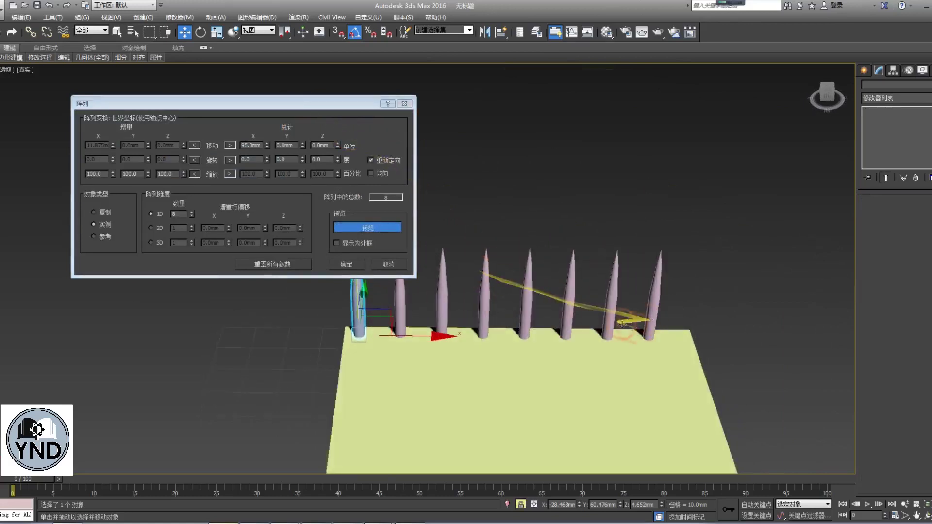
middle_click_drag(622, 323, 520, 264, "alt")
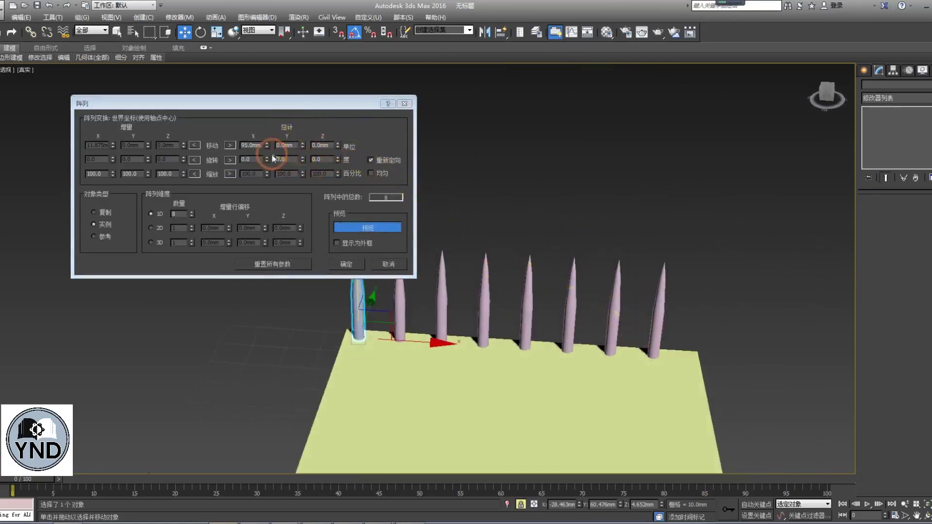
Set the array's total X move to 103 mm and create the row of spikes
mouse_move(266, 147)
left_mouse_down()
mouse_move(266, 139)
mouse_move(277, 147)
left_mouse_up()
middle_click_drag(577, 248, 545, 216, "alt")
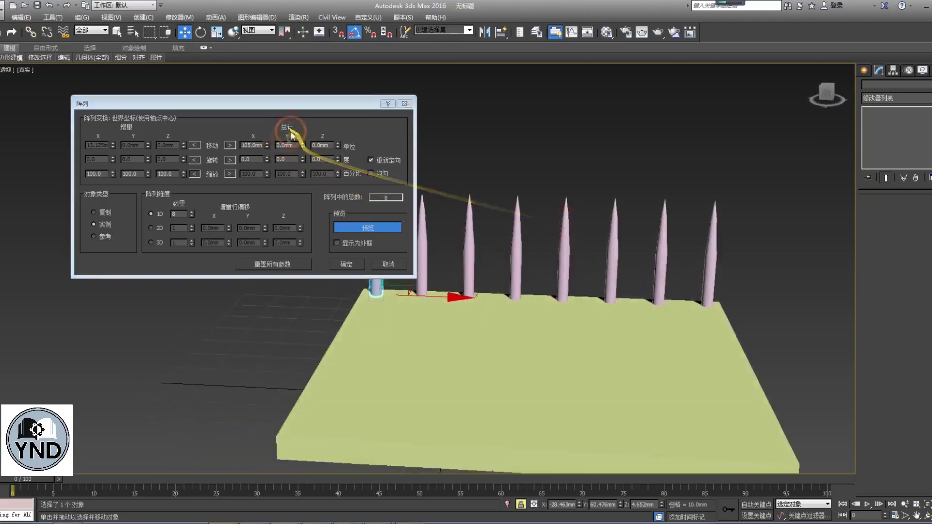
left_click_drag(267, 145, 267, 151)
middle_click_drag(373, 203, 547, 253, "alt")
left_click(345, 264)
Select the row of spikes and preview an array of 8 rows with total moves of 0 mm in X and 103 mm in Y
middle_click_drag(379, 256, 431, 208, "alt")
left_click_drag(391, 162, 669, 206)
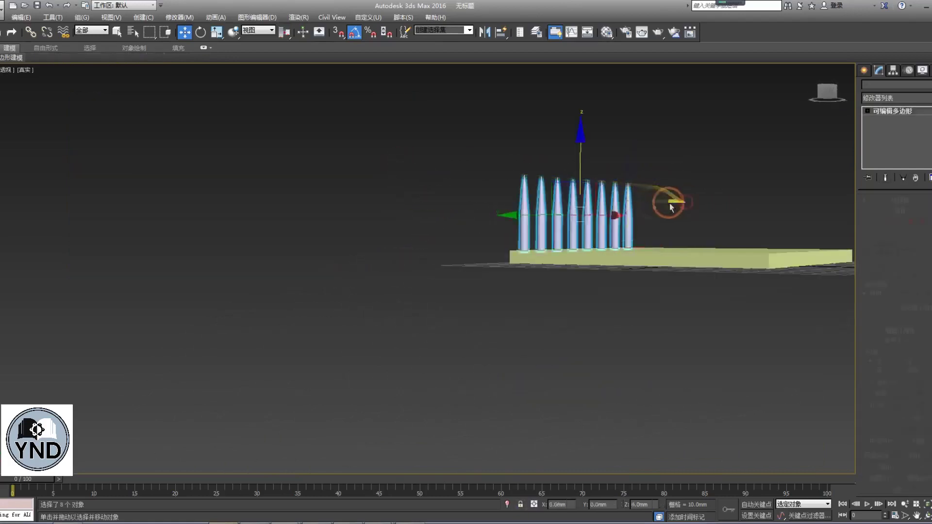
middle_click_drag(669, 206, 381, 145, "alt")
left_click(53, 18)
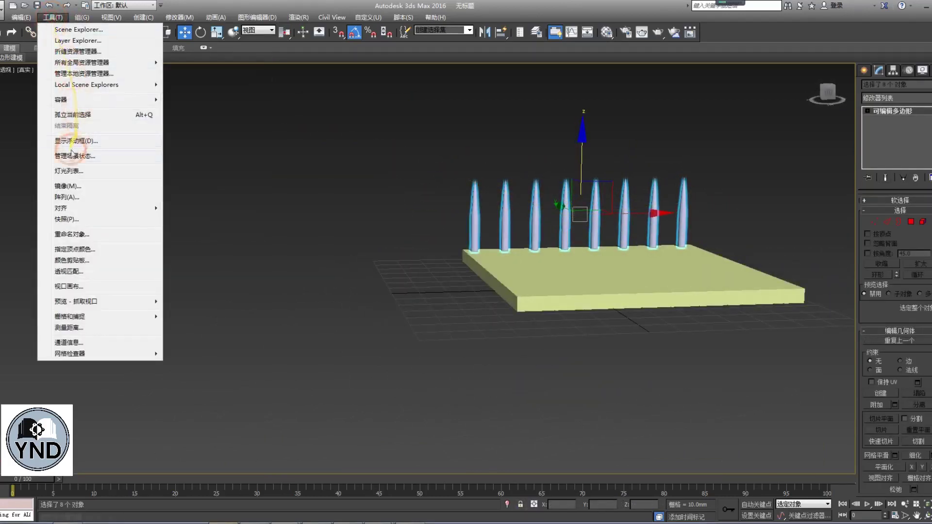
left_click(67, 196)
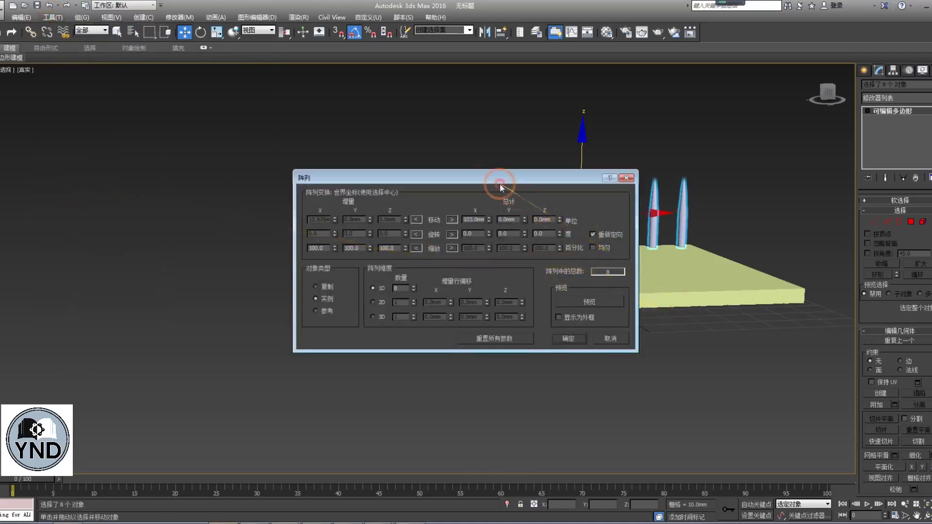
double_click(472, 220)
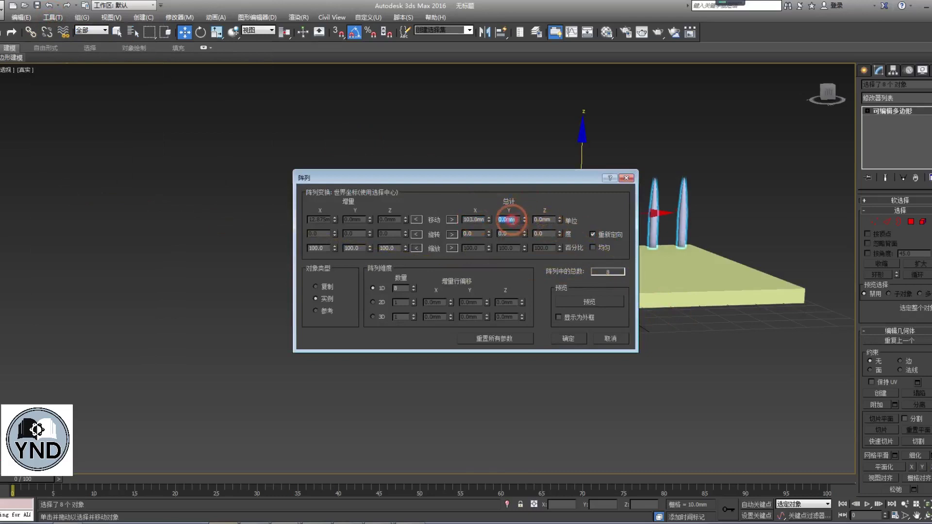
right_click(488, 222)
double_click(509, 220)
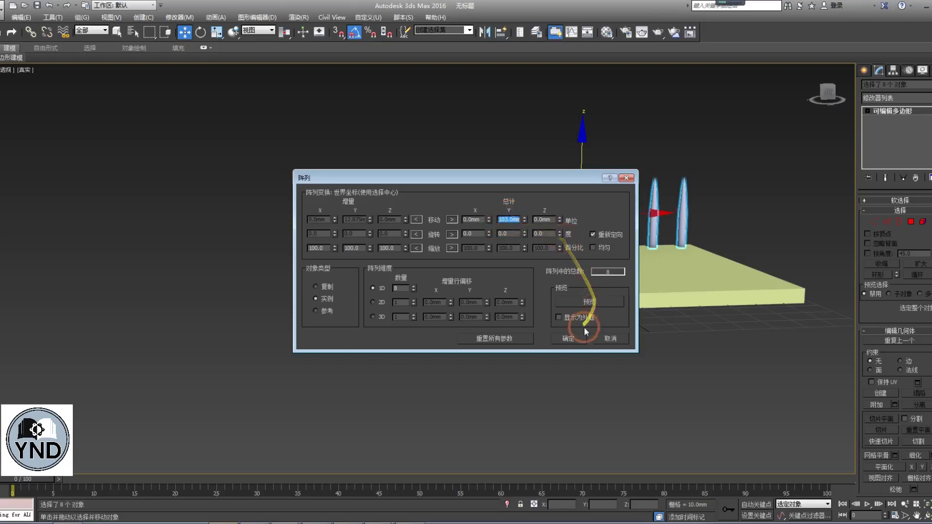
left_click(592, 303)
Set the array's total Y move to about -103 mm so the rows span the slab, and create the array
middle_click_drag(691, 259, 851, 330, "alt")
left_click_drag(437, 178, 129, 130)
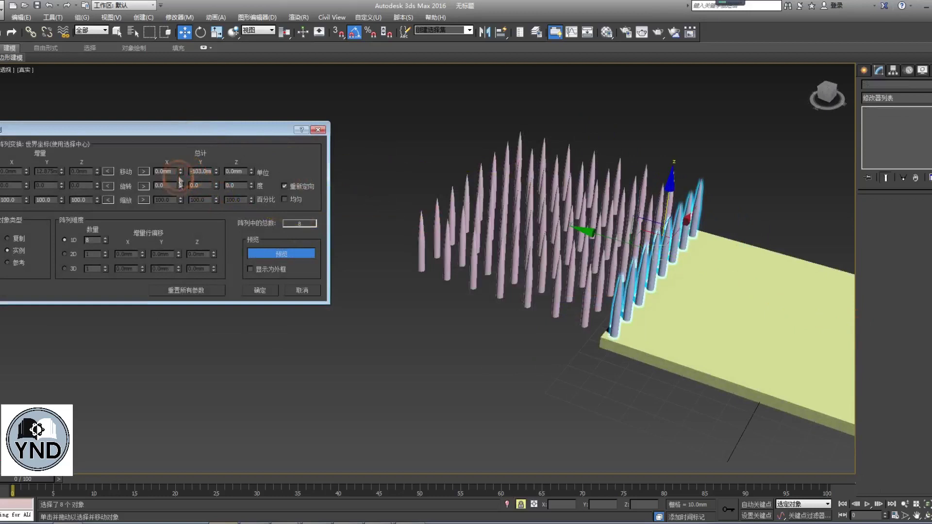
middle_click_drag(407, 298, 351, 261, "alt")
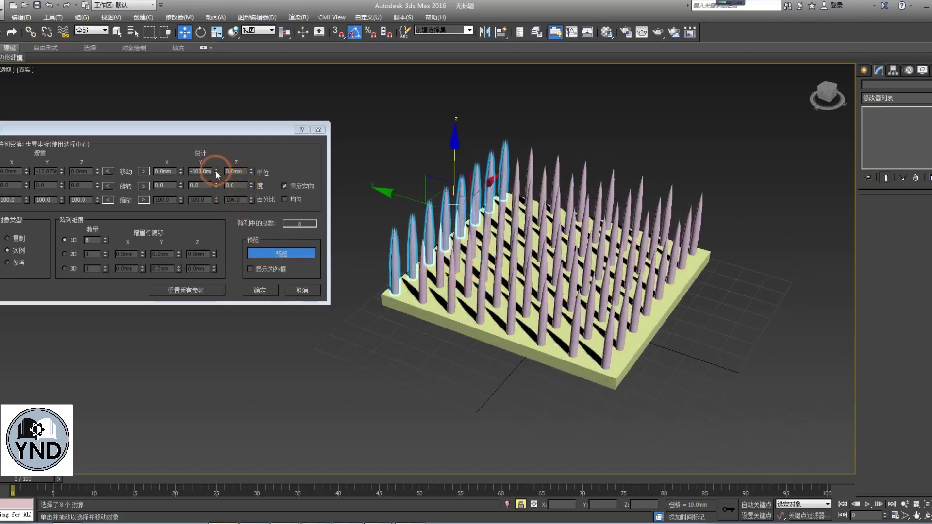
left_click(216, 170)
left_click(217, 171)
left_click(217, 170)
left_click(217, 170)
left_click(216, 174)
left_click(216, 174)
left_click(216, 175)
left_click(217, 174)
left_click(216, 175)
left_click(216, 175)
left_click(261, 290)
scroll(416, 333, "down", 3)
middle_click_drag(416, 332, 375, 307, "alt")
left_click(367, 313)
Switch to the 2345看图王 image viewer, examine the pillars in the Deposition illustration up close, and return to 3ds Max
scroll(491, 282, "down", 3)
middle_click_drag(491, 283, 374, 233)
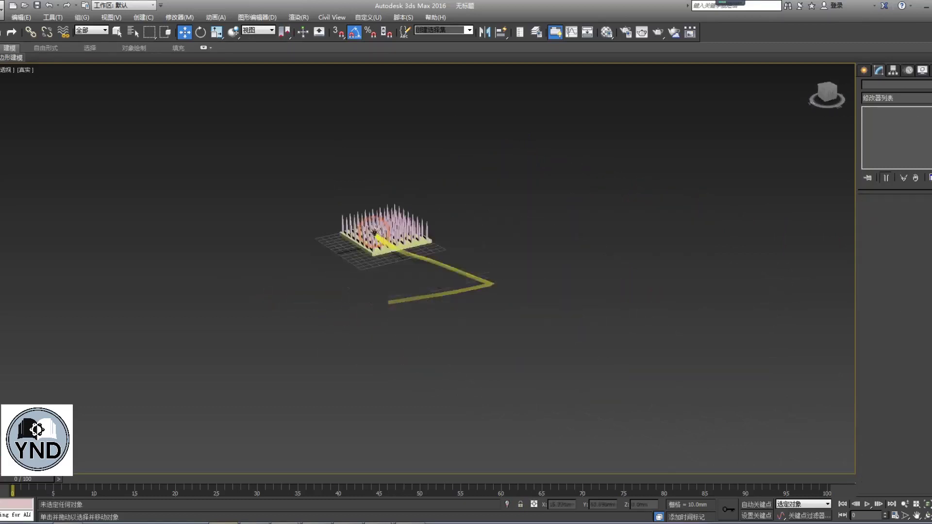
scroll(374, 234, "down", 3)
middle_click_drag(418, 255, 401, 300, "alt")
left_click(412, 523)
left_click_drag(679, 194, 478, 327)
left_click_drag(626, 250, 412, 256)
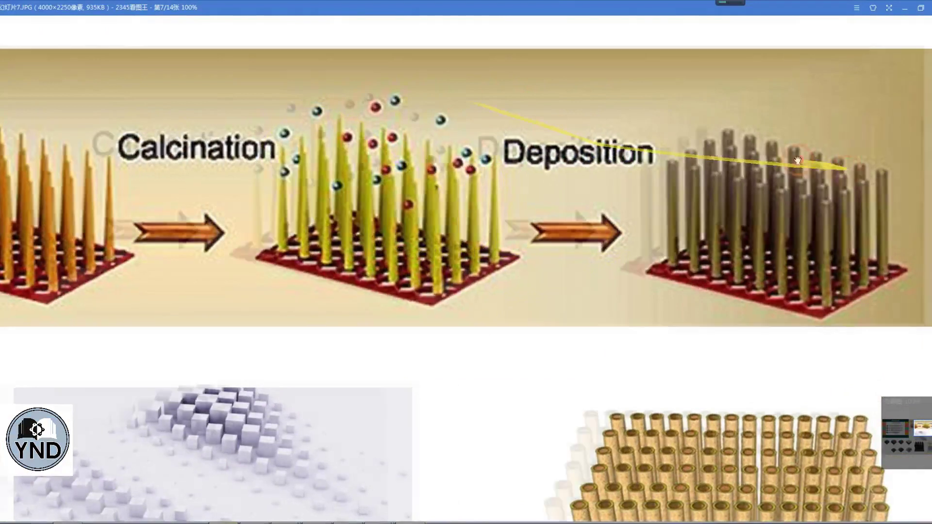
left_click_drag(825, 162, 583, 252)
scroll(640, 219, "up", 4)
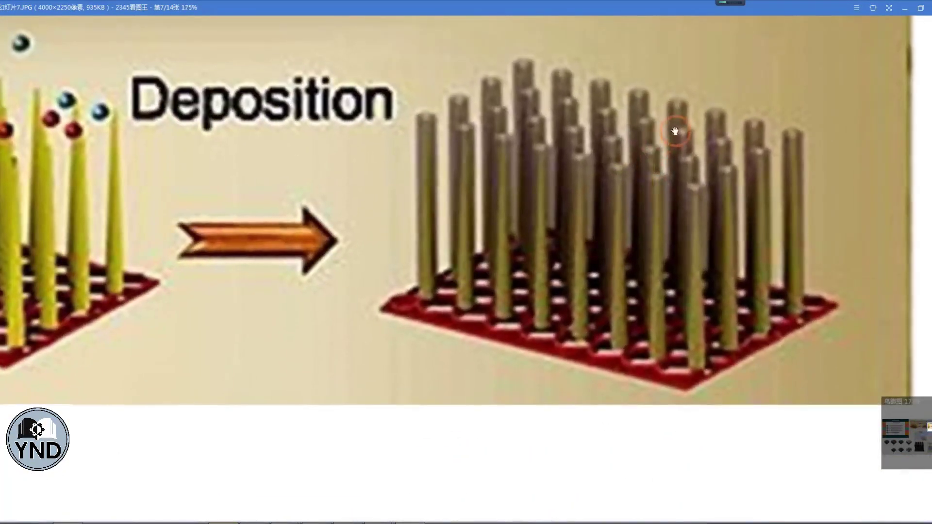
left_click(904, 21)
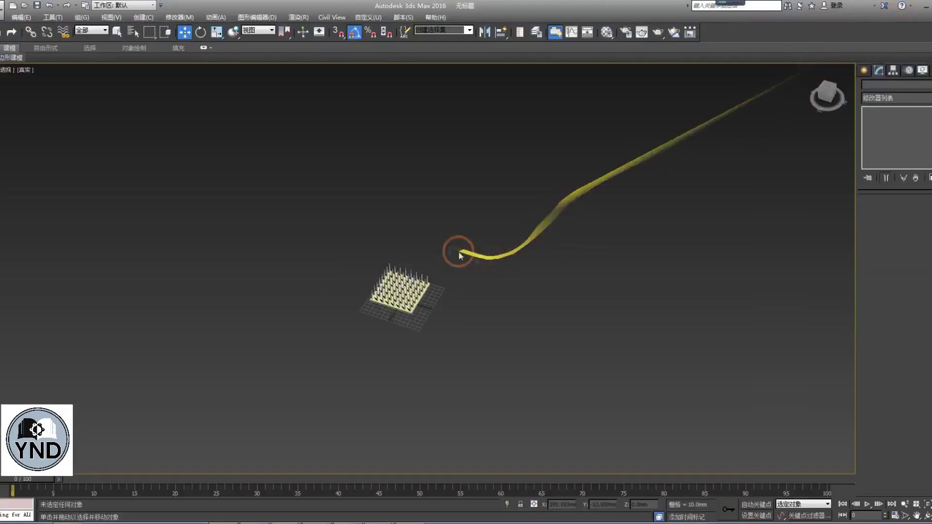
Delete all the spikes standing on the slab
scroll(335, 286, "up", 5)
middle_click_drag(329, 290, 250, 249, "alt")
left_click_drag(216, 230, 662, 276)
key("Delete")
Create an extended-primitive chamfer cylinder behind the slab, about 3.5 mm in radius and 47.3 mm high, with a fillet of about 1.2 mm
left_click(863, 70)
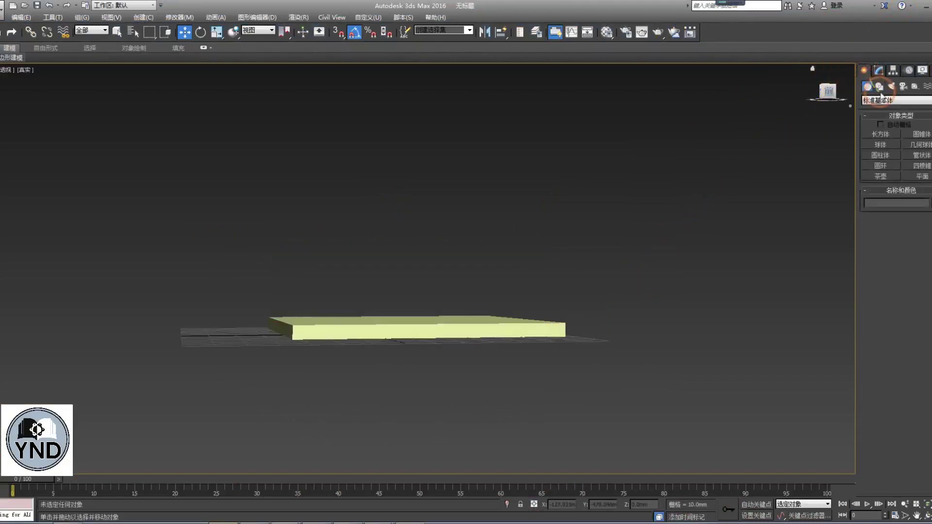
left_click(877, 102)
left_click(879, 111)
middle_click_drag(712, 170, 551, 268, "alt")
left_click(919, 145)
left_click_drag(456, 168, 450, 180)
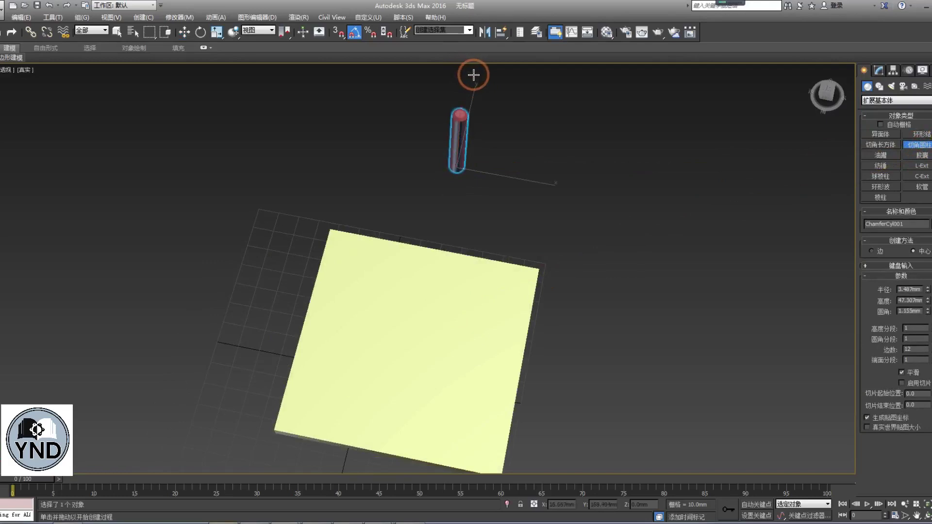
Set the chamfer cylinder's fillet segments to 3
key("w")
key("1")
scroll(432, 214, "up", 3)
middle_click_drag(403, 168, 459, 209)
middle_click_drag(615, 232, 832, 249)
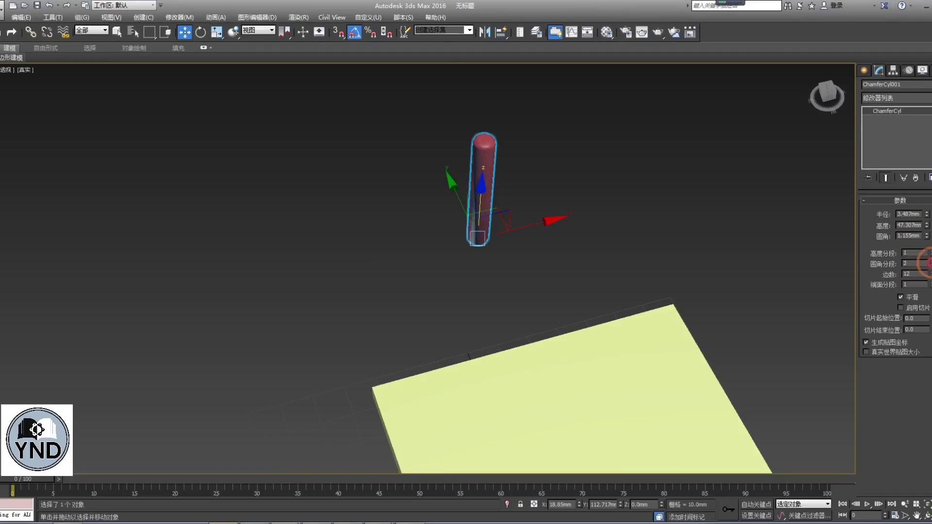
left_click(928, 261)
Move the chamfer cylinder onto the slab's upper-left corner in the top view and check it in perspective
middle_click_drag(574, 174, 431, 181, "alt")
key("t")
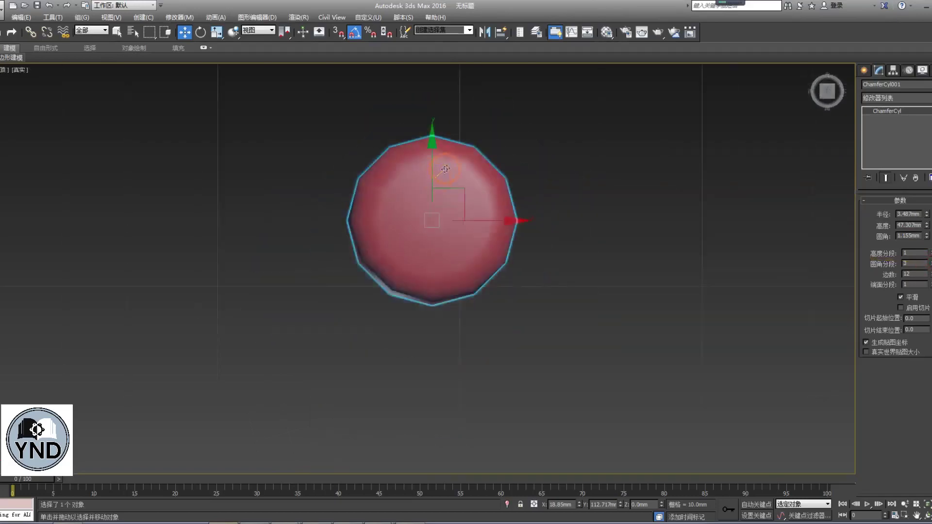
scroll(444, 169, "down", 10)
left_click_drag(444, 173, 380, 252)
key("z")
scroll(380, 251, "down", 5)
key("p")
middle_click_drag(376, 247, 375, 173, "alt")
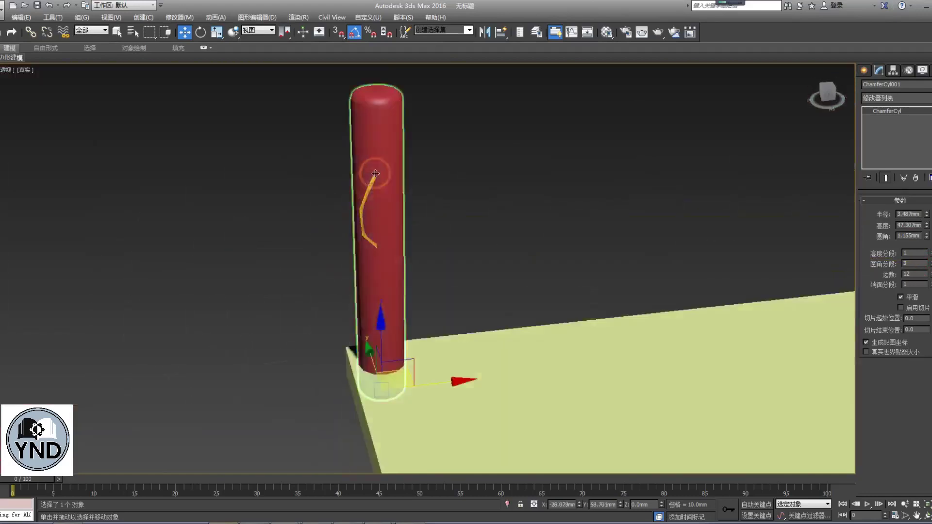
Array the chamfer cylinder into a row of 8 instances along Y, adjusting the Y total so the row fits the slab's edge
scroll(374, 174, "down", 5)
left_click(52, 17)
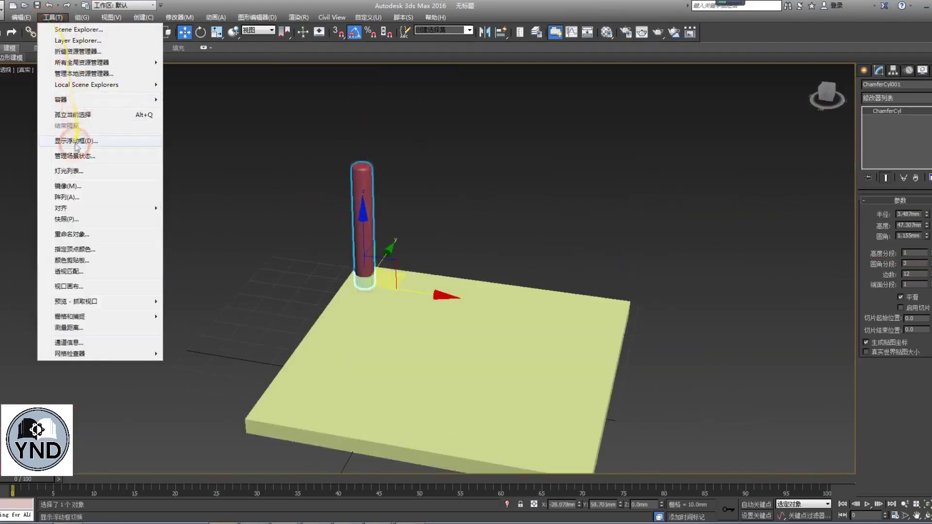
left_click(62, 196)
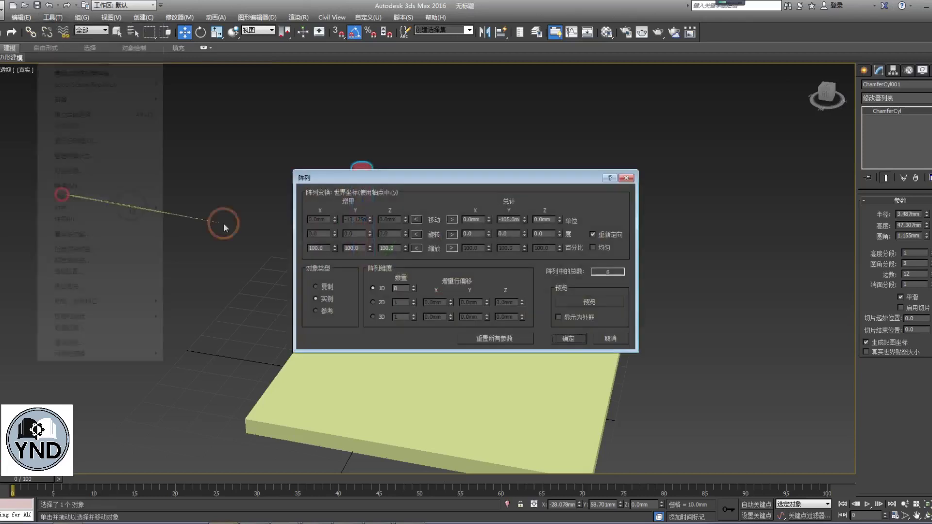
left_click(582, 302)
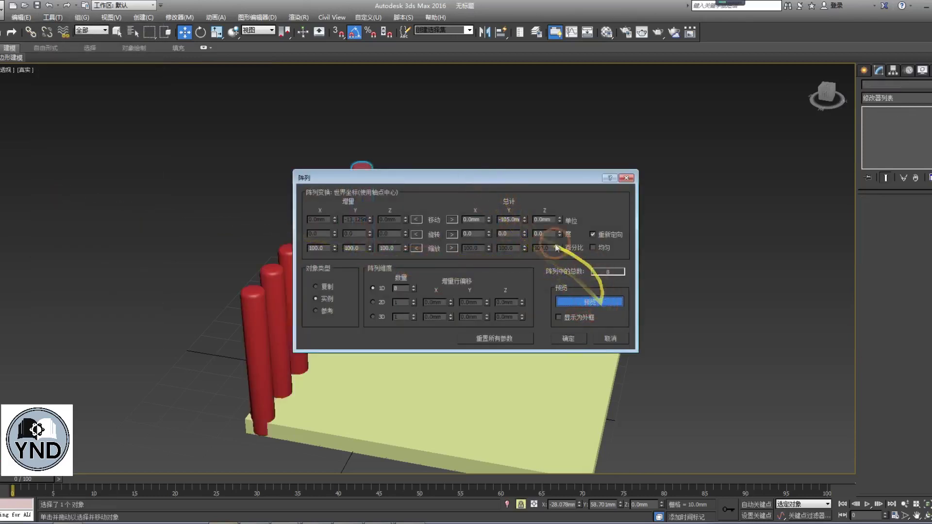
left_click(523, 219)
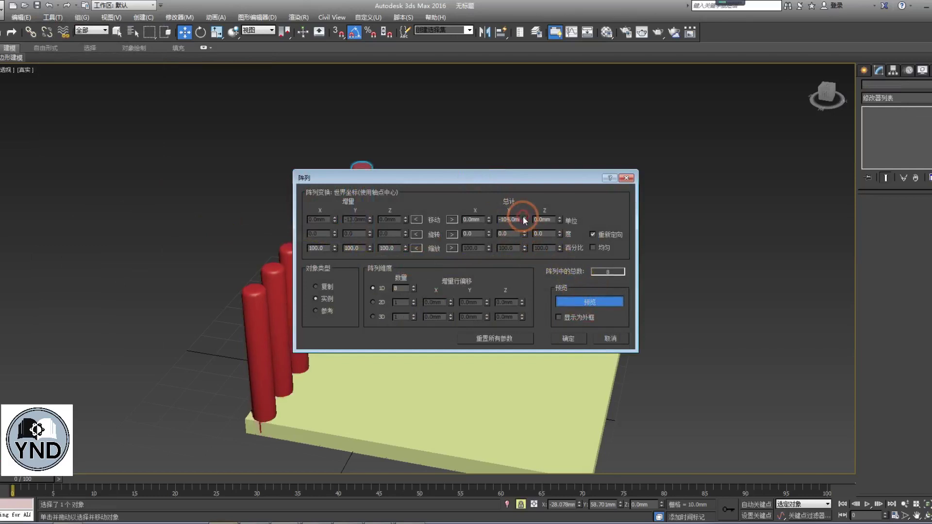
left_click(569, 338)
Select the row of cylinders and array it into 8 instances along X with a total offset of 101 mm, covering the slab
left_click_drag(167, 208, 590, 291)
left_click(81, 17)
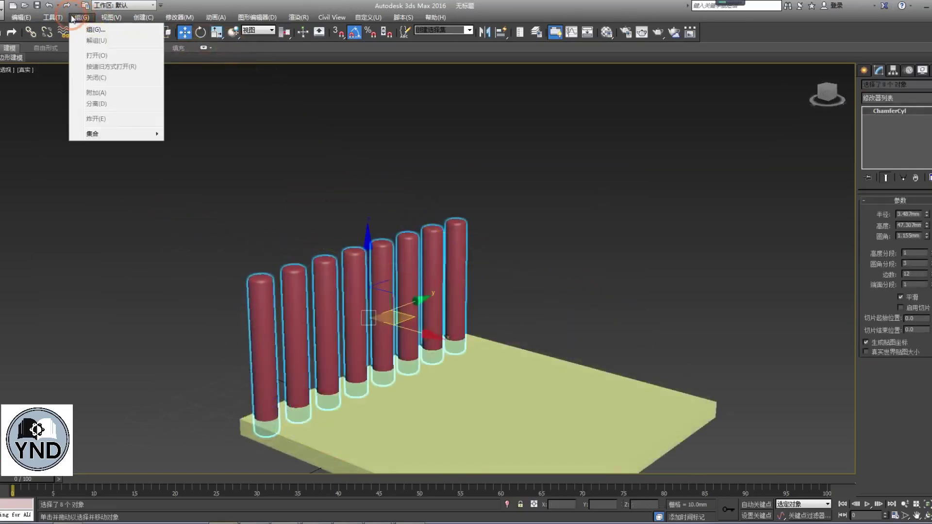
mouse_move(52, 17)
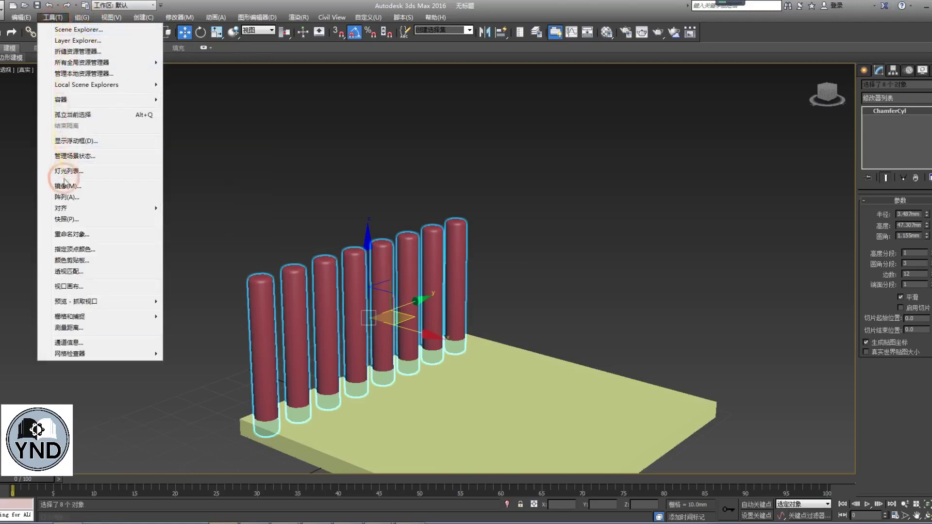
left_click(59, 197)
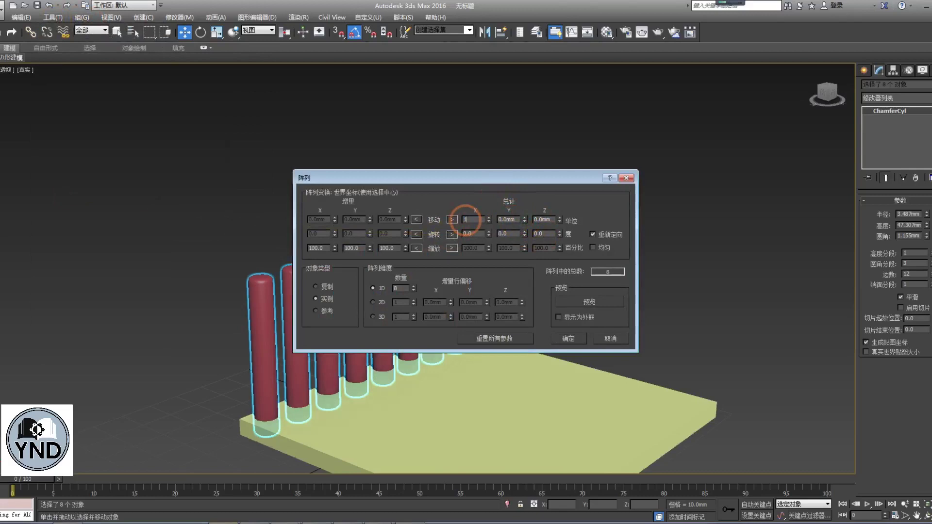
left_click(589, 302)
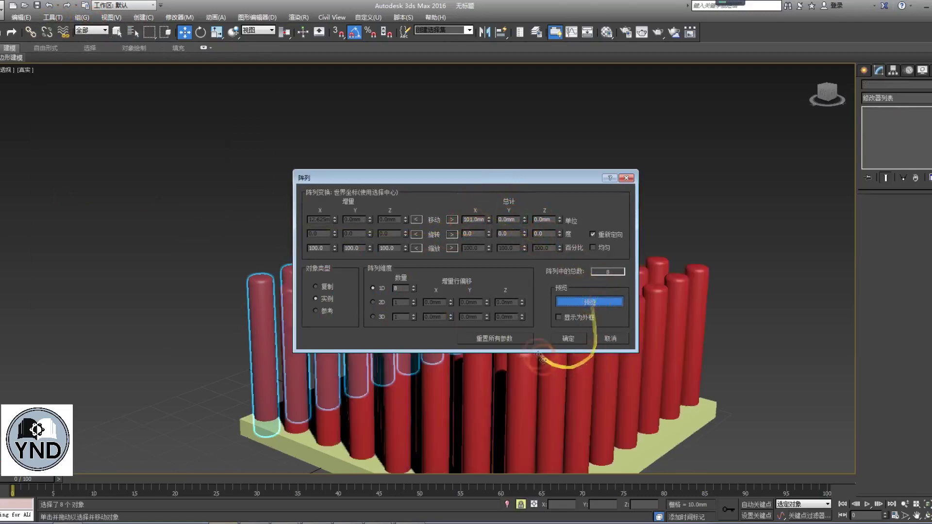
left_click(560, 338)
scroll(481, 262, "down", 5)
left_click(610, 377)
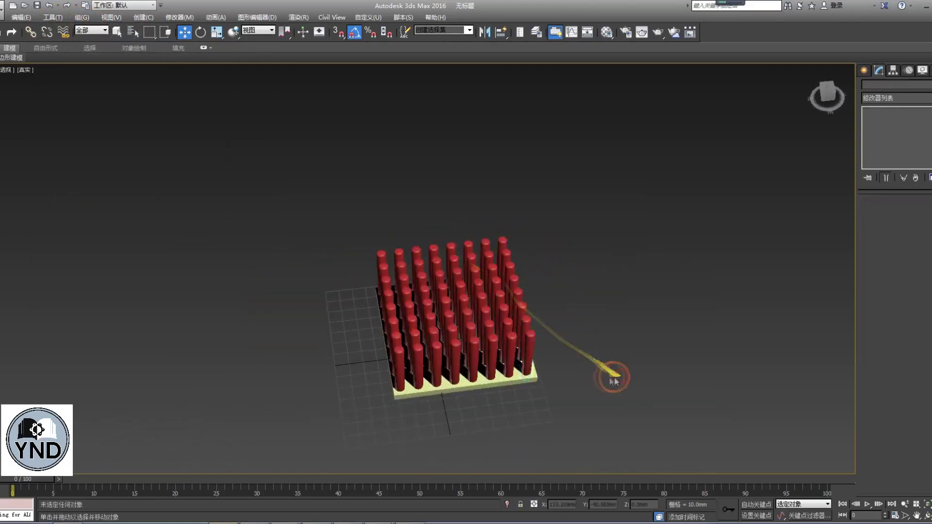
Switch to the reference image viewer and examine the Deposition pillar array and the beige hollow-tube array on a turquoise base
scroll(443, 321, "up", 8)
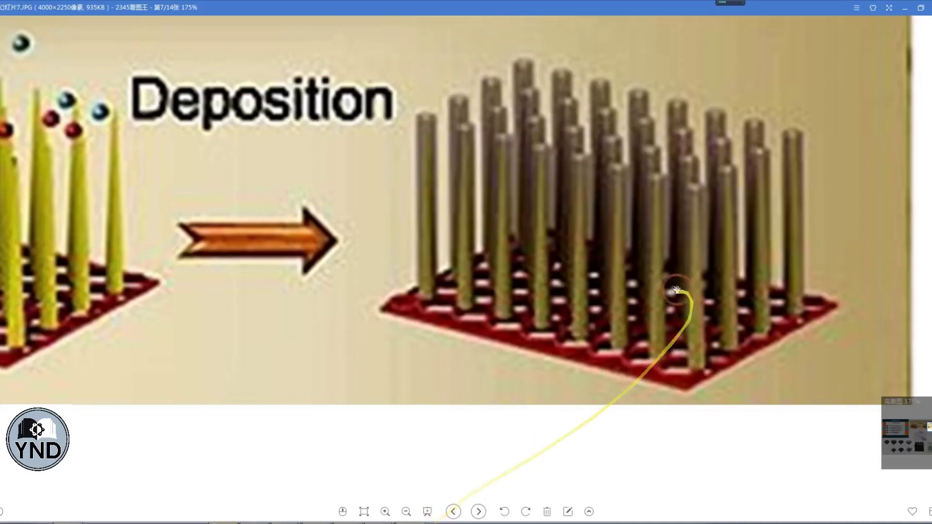
scroll(686, 291, "down", 5)
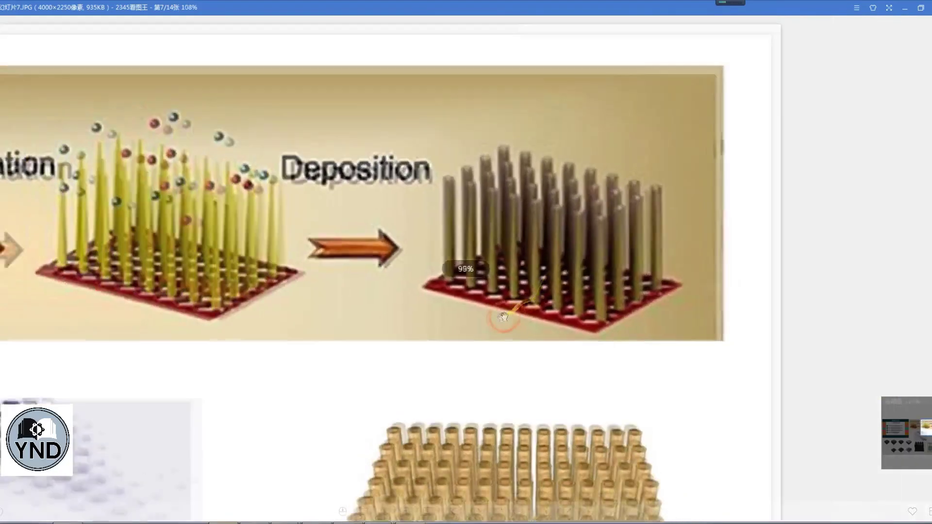
left_click_drag(444, 335, 443, 198)
scroll(462, 328, "up", 5)
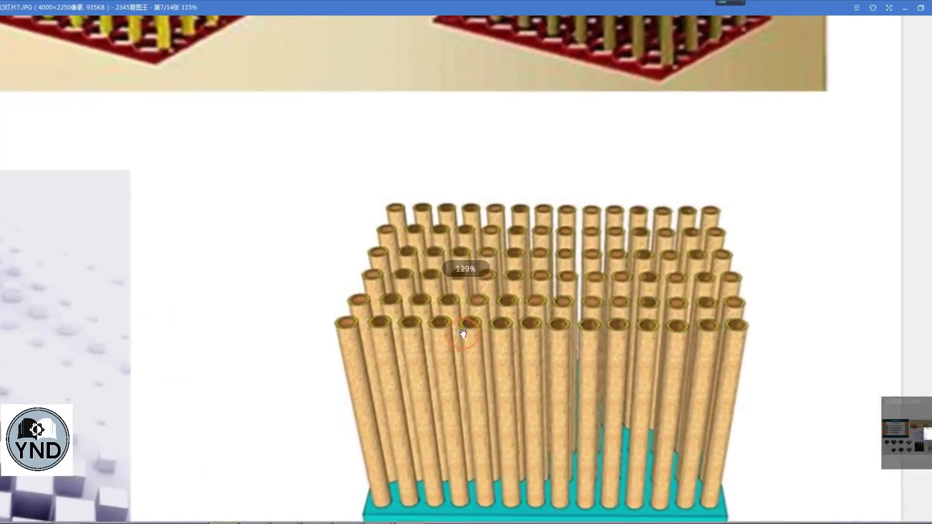
left_click_drag(595, 168, 546, 359)
left_click_drag(412, 429, 525, 263)
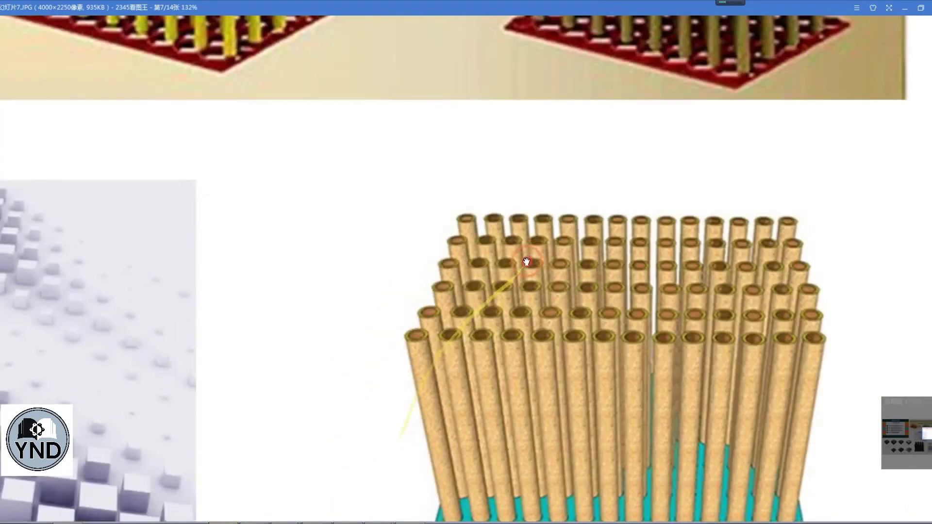
left_click_drag(346, 369, 489, 218)
left_click_drag(433, 386, 437, 184)
left_click_drag(552, 339, 355, 297)
left_click_drag(537, 410, 516, 218)
Examine the reference of black nested tubes labelled 1 to 3 and the block-etching sequence starting from panel a
scroll(558, 342, "down", 5)
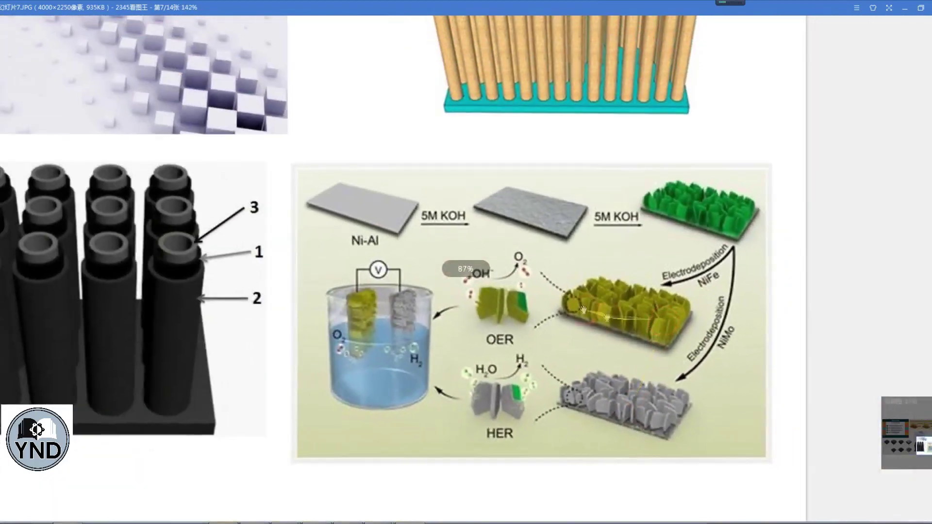
left_click_drag(406, 285, 729, 286)
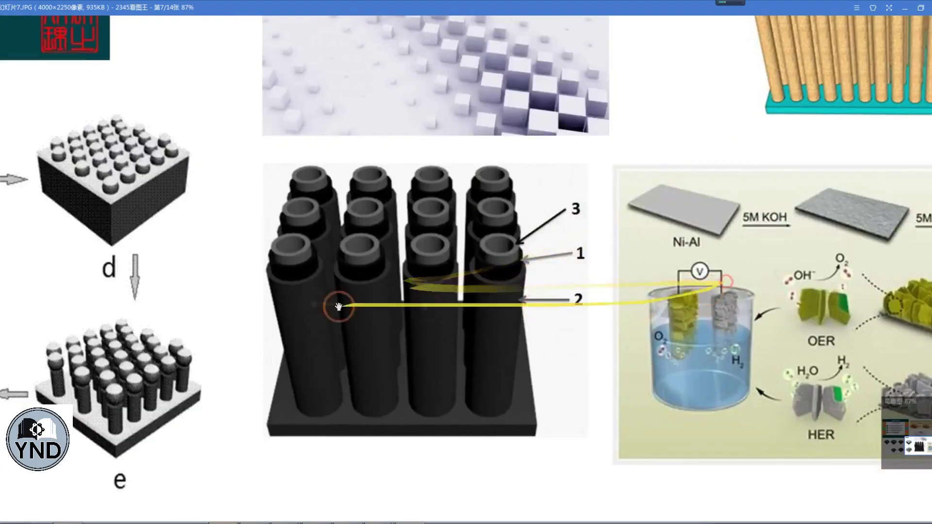
left_click_drag(437, 299, 509, 316)
scroll(551, 322, "up", 2)
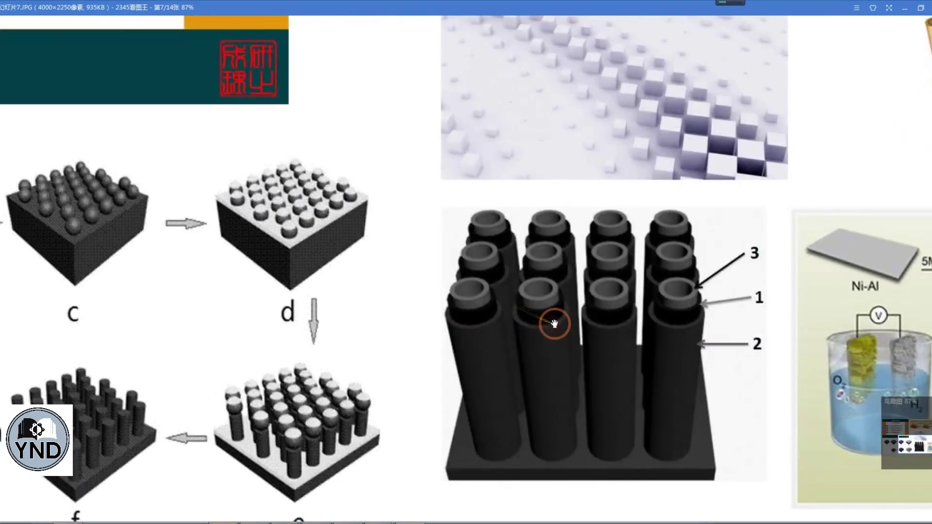
scroll(555, 323, "up", 1)
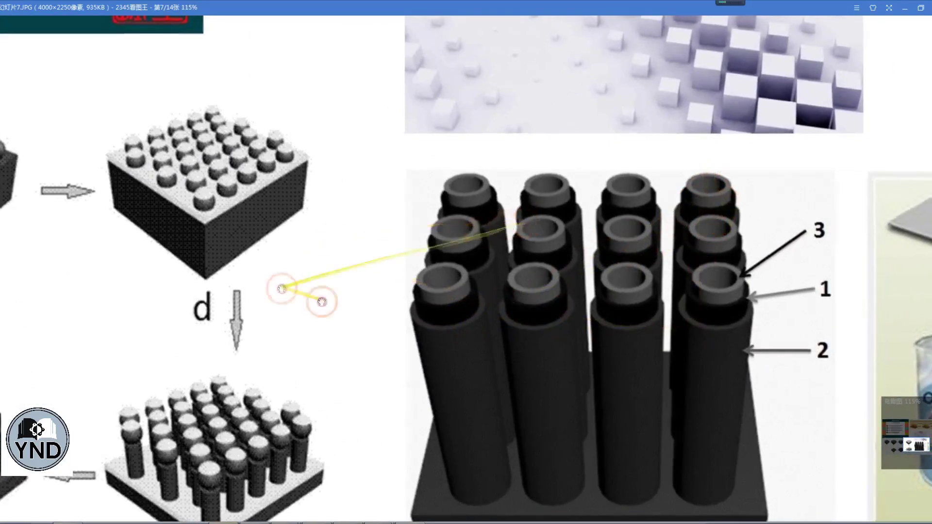
left_click_drag(322, 304, 604, 301)
left_click_drag(213, 201, 441, 176)
left_click_drag(254, 297, 447, 298)
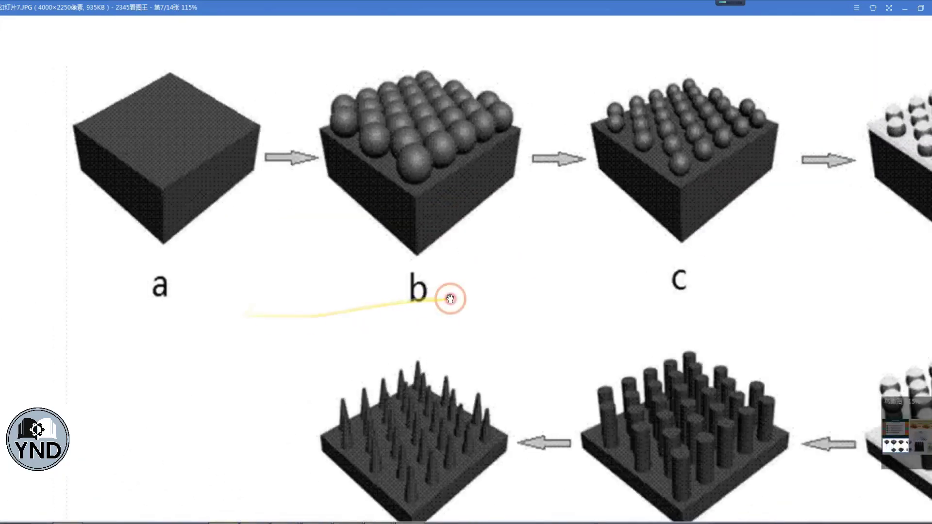
Examine the Ni-Al electrodeposition reference, focusing on the standing nanosheets of the OER and HER samples
scroll(451, 291, "down", 4)
left_click_drag(727, 265, 252, 292)
left_click_drag(655, 264, 429, 267)
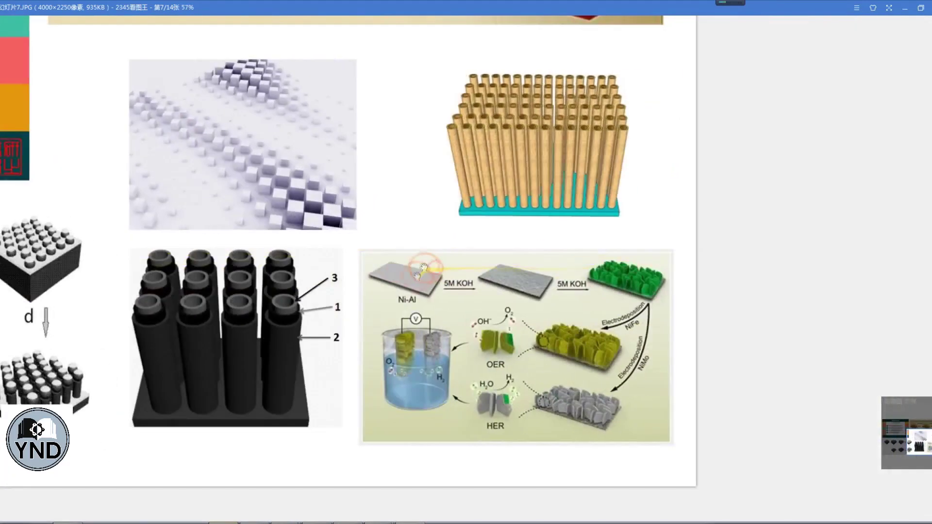
scroll(447, 390, "up", 4)
scroll(474, 264, "up", 3)
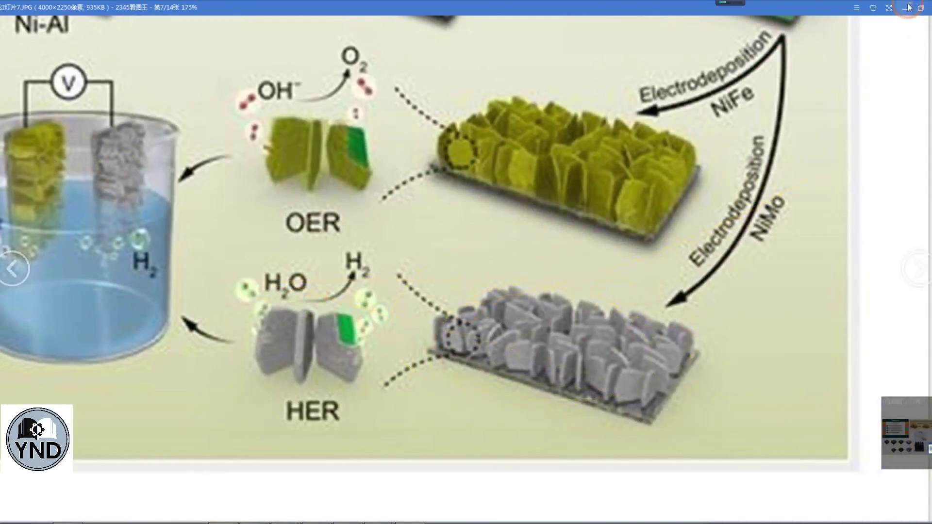
Switch back to 3ds Max and delete all the cylinders standing on the slab
left_click(909, 6)
scroll(645, 223, "down", 3)
middle_click_drag(482, 281, 439, 268, "alt")
mouse_move(209, 189)
left_mouse_down()
mouse_move(272, 229)
mouse_move(216, 188)
left_mouse_up()
left_click(500, 225)
key("Delete")
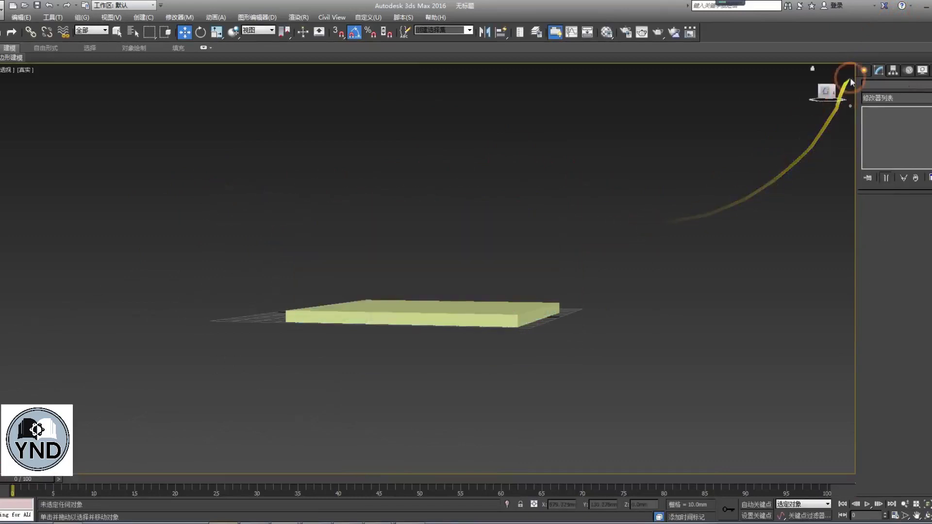
Set up the Line spline tool in the front view with rendering of the line turned off
left_click(863, 71)
key("f")
left_click(890, 88)
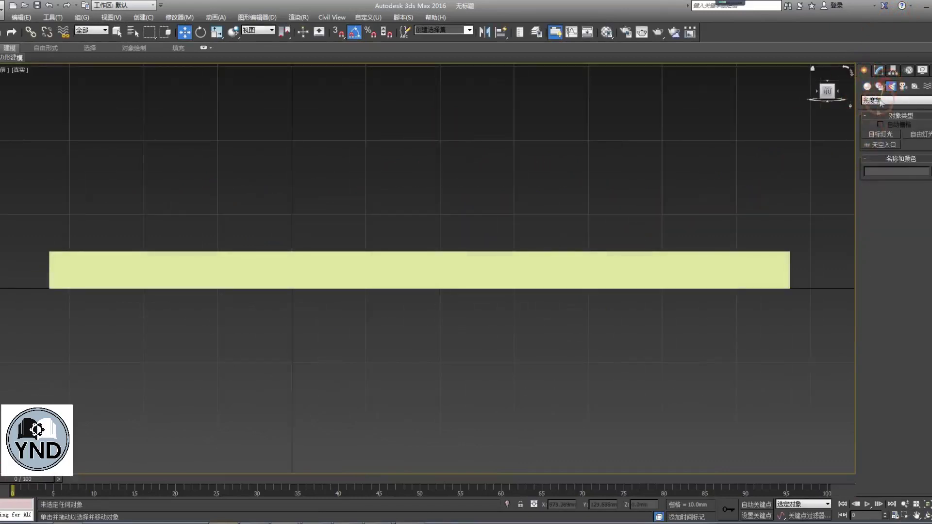
left_click(878, 87)
left_click(877, 147)
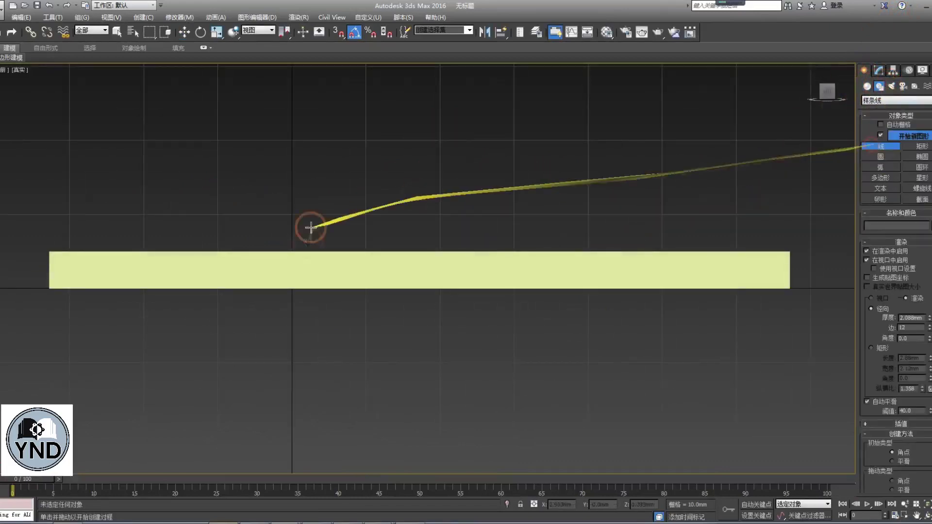
middle_click_drag(306, 236, 361, 278)
left_click(320, 291)
right_click(313, 247)
left_click(867, 252)
Draw an irregular closed polygon outline for a sheet, with its lower edge sunk into the slab, in wireframe display
left_click(345, 293)
left_click(318, 252)
left_click(333, 218)
left_click(377, 210)
left_click(477, 249)
left_click(461, 288)
left_click(454, 303)
key("F3")
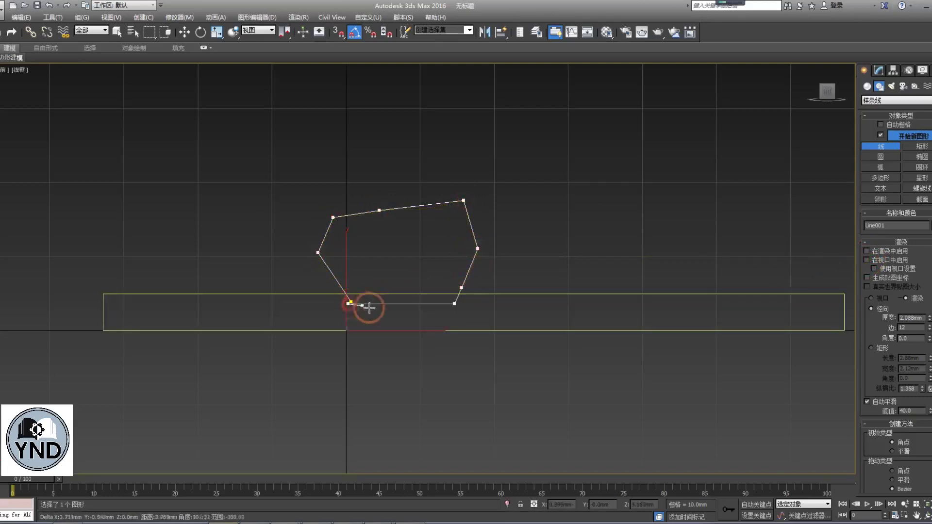
scroll(359, 304, "up", 10)
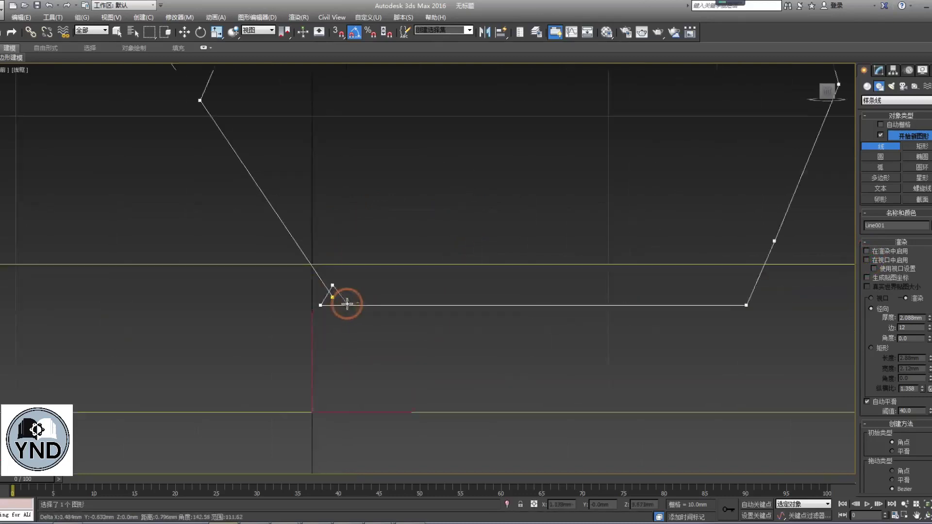
left_click(318, 291)
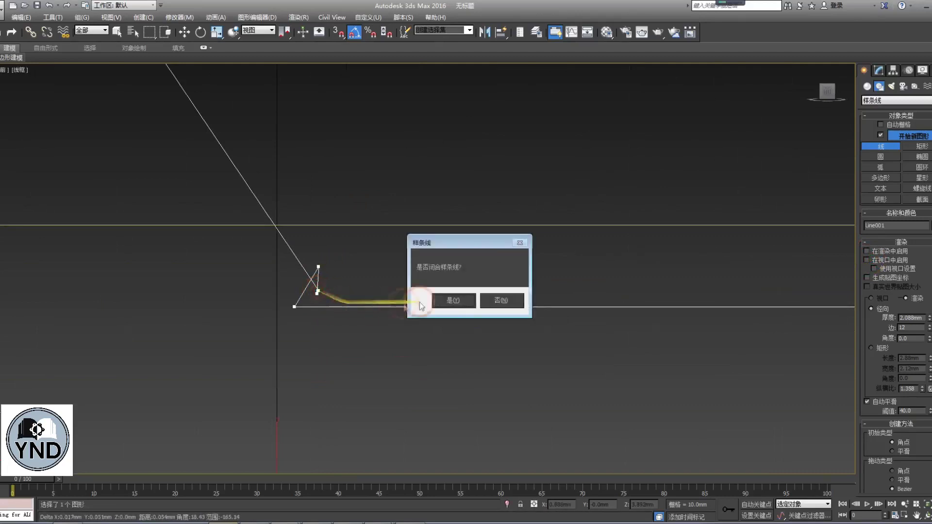
left_click(451, 300)
Delete the surplus vertices where the outline's start and end meet at its lower-left corner
scroll(350, 304, "up", 4)
key("w")
key("1")
left_click_drag(263, 184, 318, 249)
left_click(312, 263)
scroll(287, 273, "up", 7)
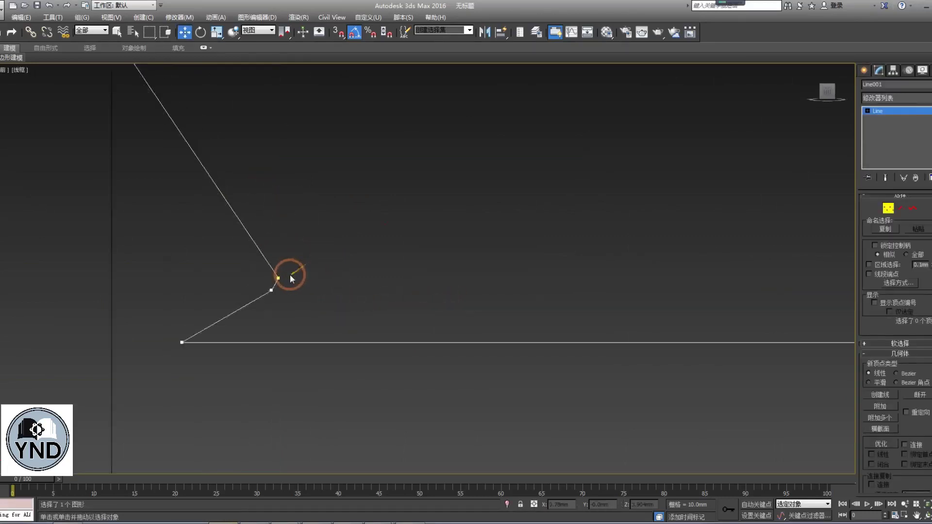
left_click_drag(115, 431, 142, 459)
key("Delete")
scroll(272, 341, "down", 9)
middle_click_drag(272, 341, 368, 272)
key("1")
scroll(374, 266, "down", 2)
Convert the closed outline to an editable polygon and view it shaded on the slab
key("F3")
right_click(389, 213)
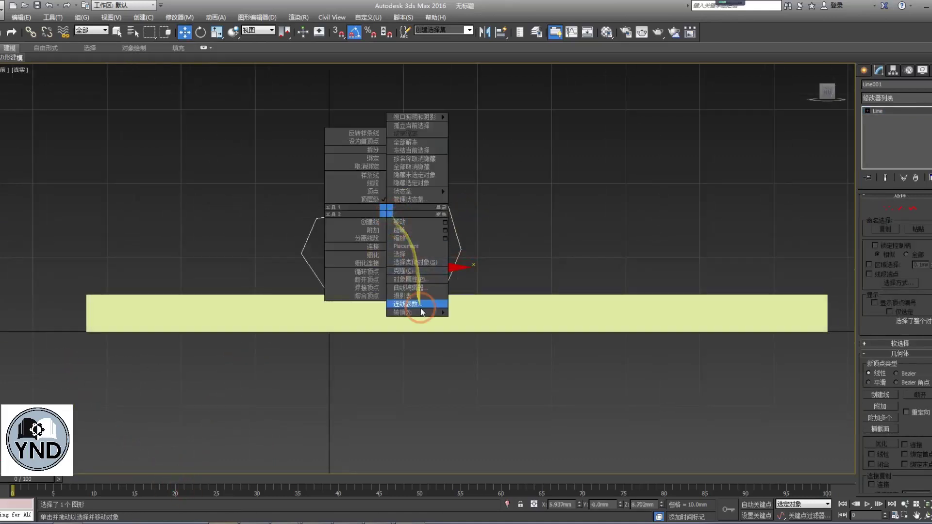
mouse_move(417, 311)
left_click(480, 326)
mouse_move(480, 327)
middle_mouse_down("alt")
mouse_move(454, 308)
mouse_move(478, 314)
middle_mouse_up("alt")
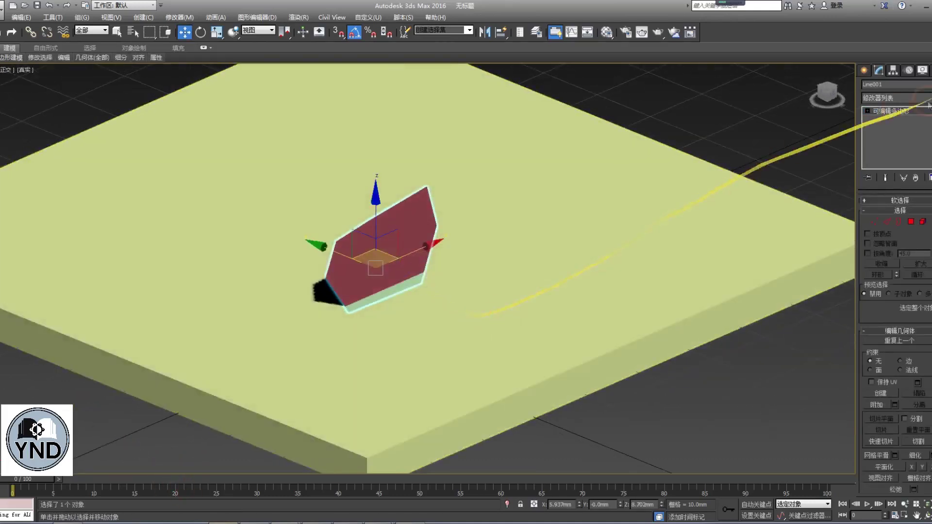
Add a Shell modifier with a 1 mm outer amount to the polygon and move the sheet to the slab's front-left corner
left_click(919, 97)
scroll(893, 412, "down", 10)
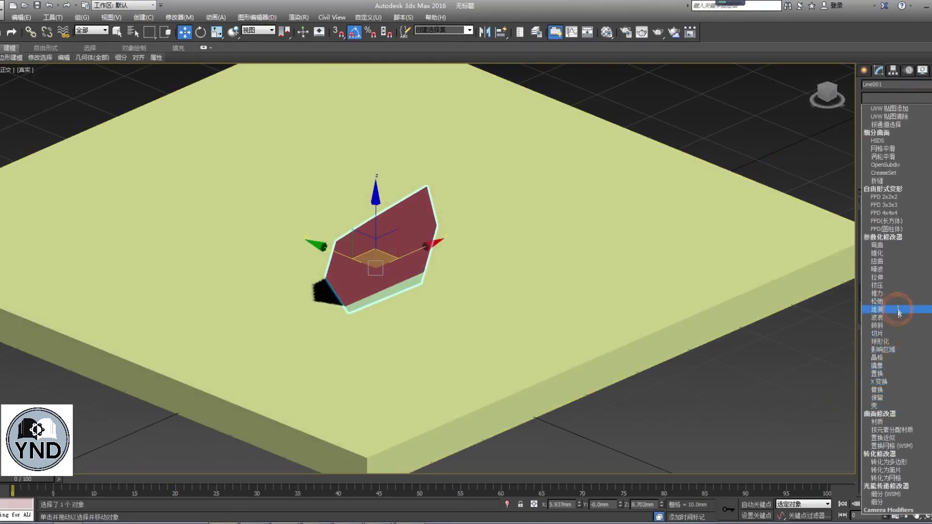
left_click(873, 405)
middle_click_drag(613, 285, 451, 294, "alt")
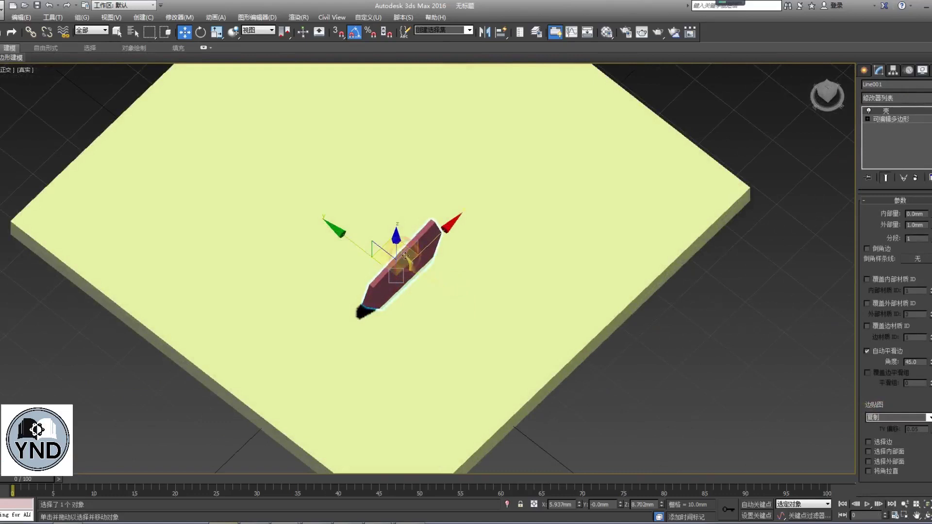
middle_click_drag(385, 242, 335, 228, "alt")
Preview an Array of 8 instances of the sheet along X with a total offset of 101 mm
left_click(51, 17)
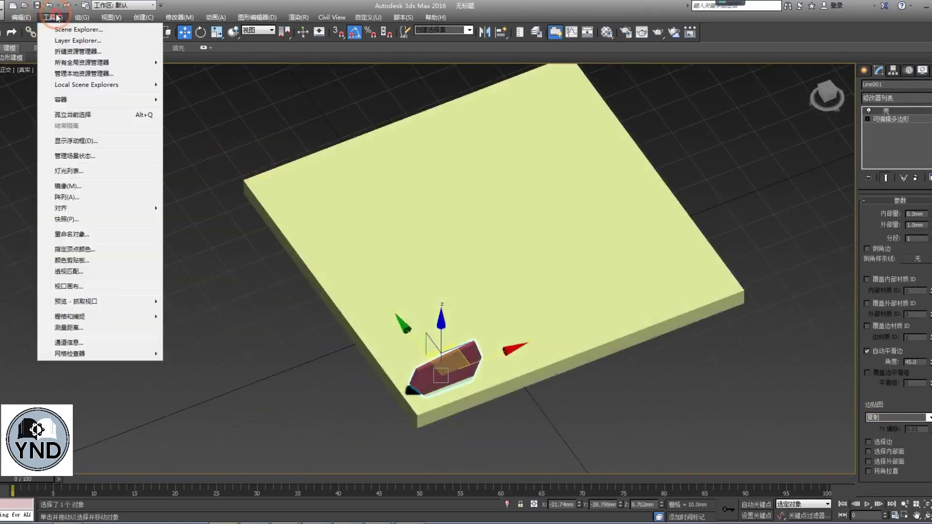
left_click(64, 199)
left_click_drag(474, 178, 236, 81)
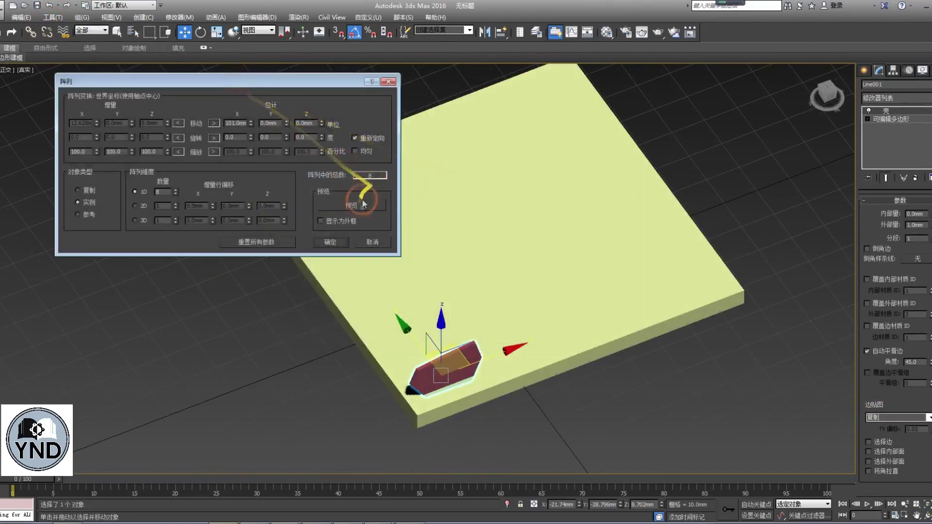
left_click(352, 206)
middle_click_drag(516, 288, 534, 272)
middle_click_drag(620, 303, 497, 262)
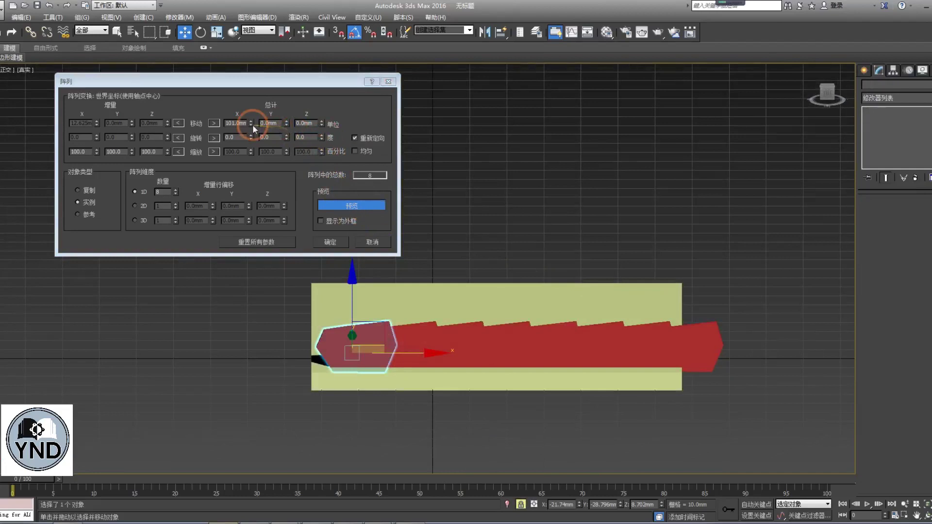
Set the sheet array's total X offset to 89 mm so the row stays on the slab
left_click(261, 137)
left_click_drag(253, 126, 260, 130)
middle_click_drag(520, 263, 495, 281, "alt")
middle_click_drag(347, 264, 361, 283)
left_click(213, 153)
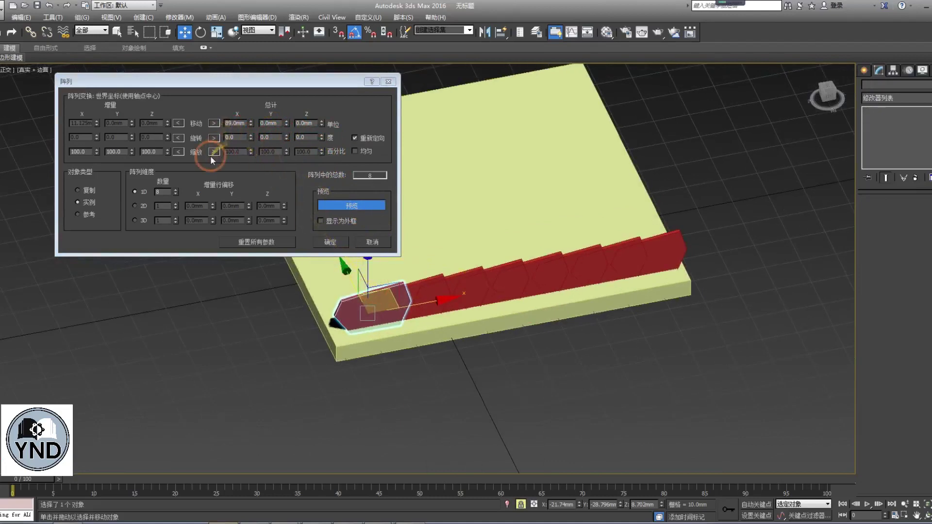
Set the sheet array's total Z rotation to 96 degrees and create the row of instances
left_click(282, 139)
left_click_drag(322, 139, 333, 90)
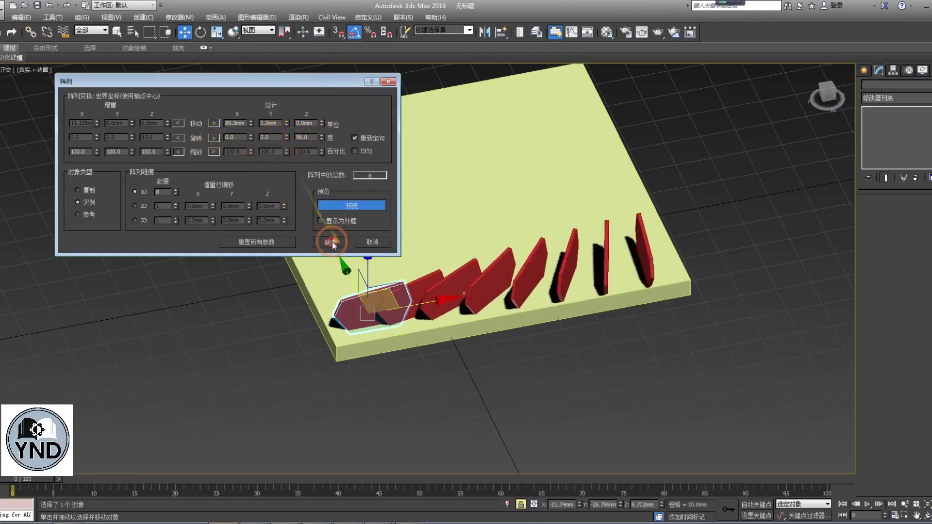
left_click(332, 244)
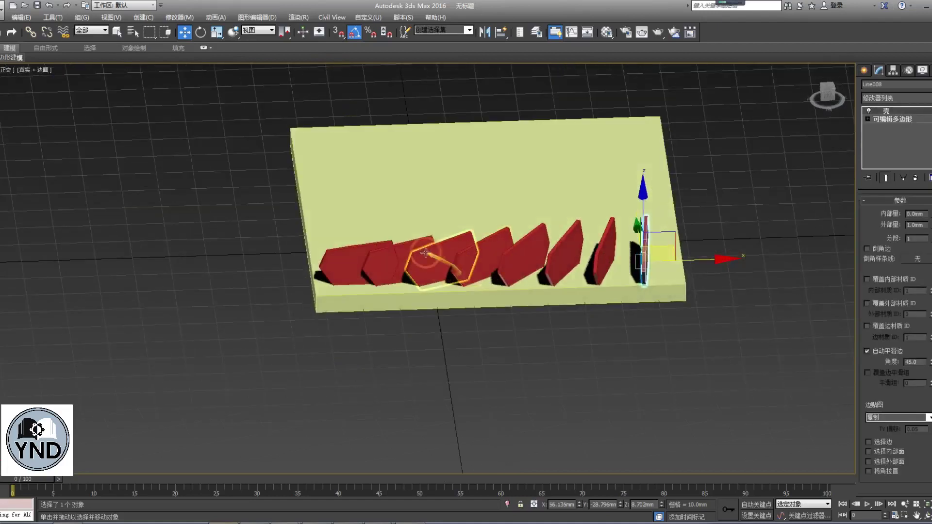
Adjust individual sheets in the row so they stand at irregular angles to one another
left_click_drag(427, 252, 475, 262)
left_click(642, 262)
mouse_move(397, 254)
left_mouse_down()
mouse_move(507, 258)
mouse_move(519, 241)
mouse_move(399, 261)
left_mouse_up()
left_click_drag(526, 257, 554, 257)
left_click(551, 275)
scroll(555, 257, "down", 5)
middle_click_drag(554, 257, 627, 261, "alt")
Select all eight sheets of the row in the perspective view, leaving the slab out of the selection
key("p")
scroll(548, 279, "up", 3)
left_click_drag(614, 168, 371, 397)
left_click(376, 296, "alt")
middle_click_drag(416, 213, 386, 257, "alt")
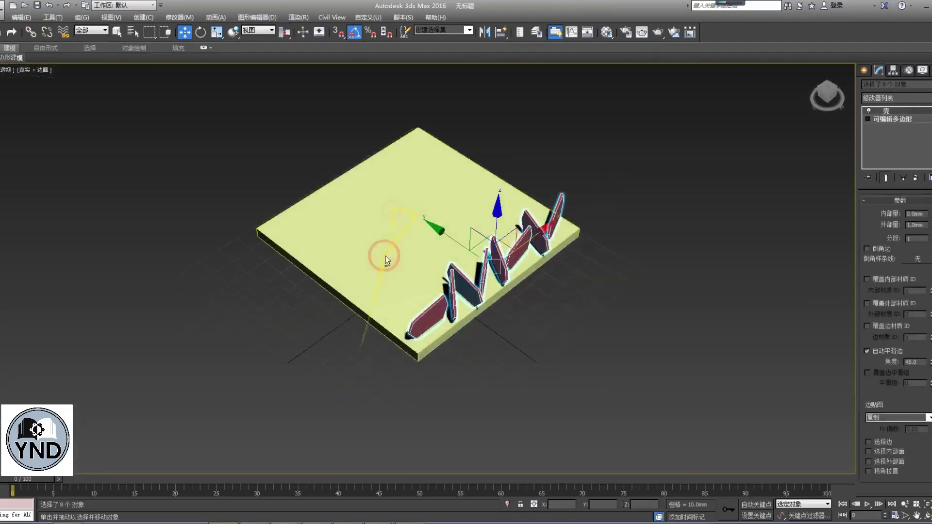
Preview an Array of 8 instances of the sheet row with total offsets of 0 mm in X and -86 mm in Y
left_click(52, 17)
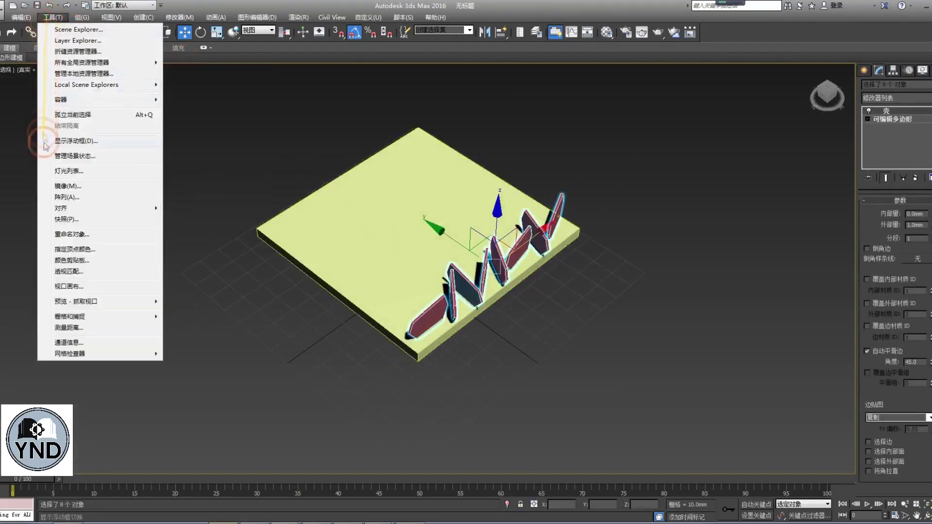
left_click(68, 197)
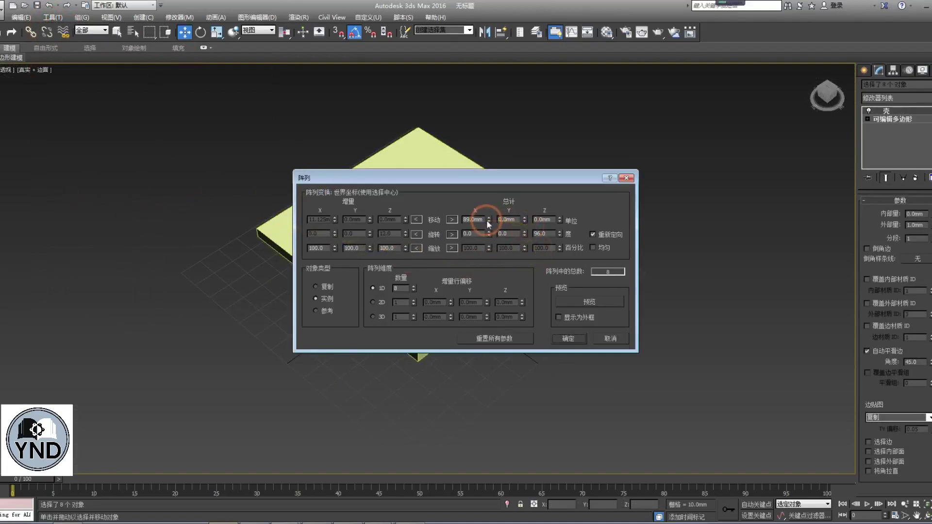
left_click_drag(469, 181, 730, 77)
middle_click_drag(411, 264, 352, 278)
scroll(352, 279, "up", 2)
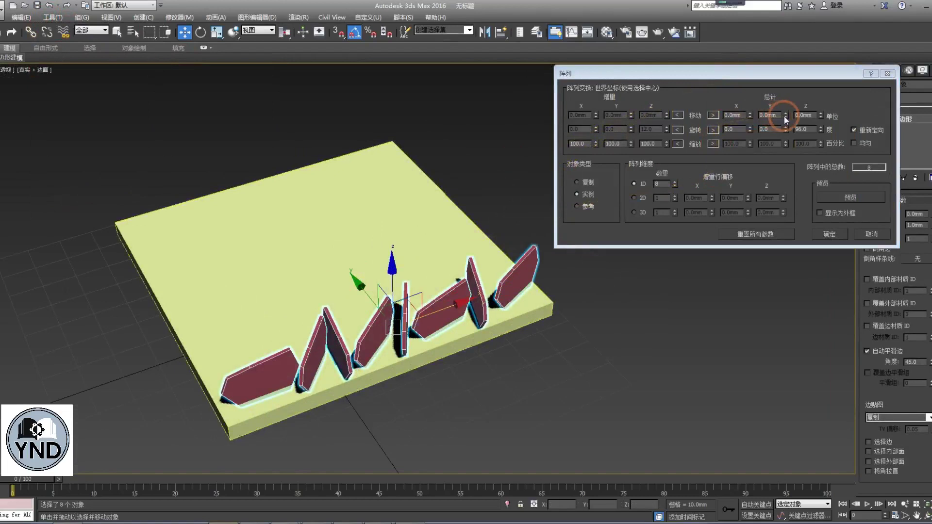
left_click_drag(785, 117, 786, 149)
left_click(837, 203)
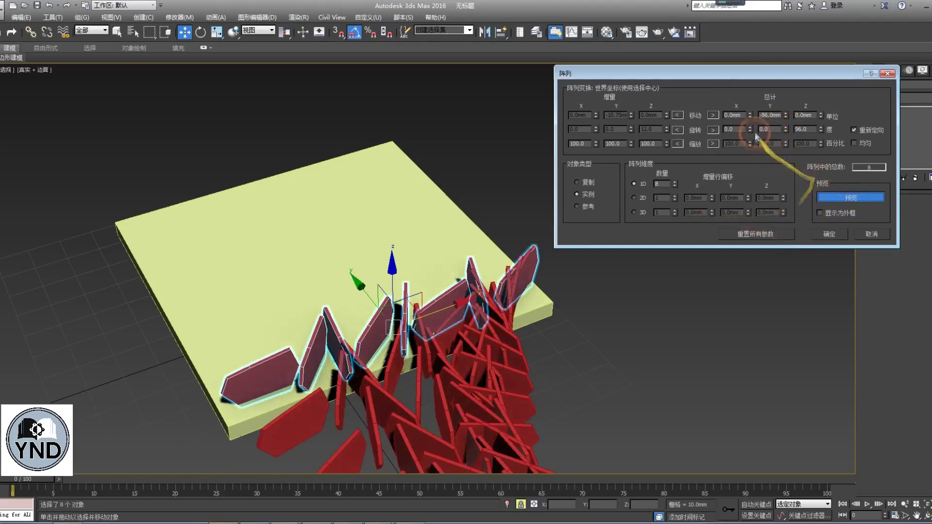
Set the row array's total Y offset to 60 mm and its total Z rotation to 0
left_click_drag(786, 116, 754, 44)
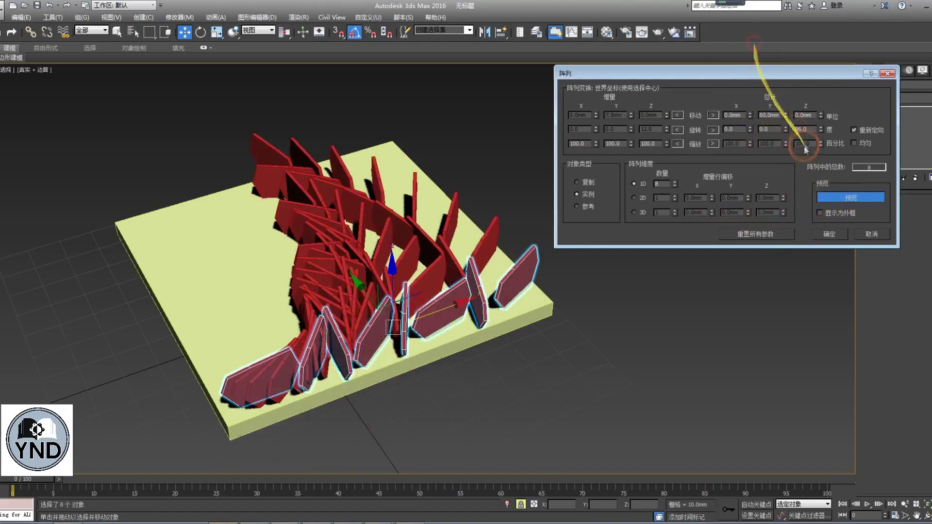
right_click(814, 131)
right_click(821, 130)
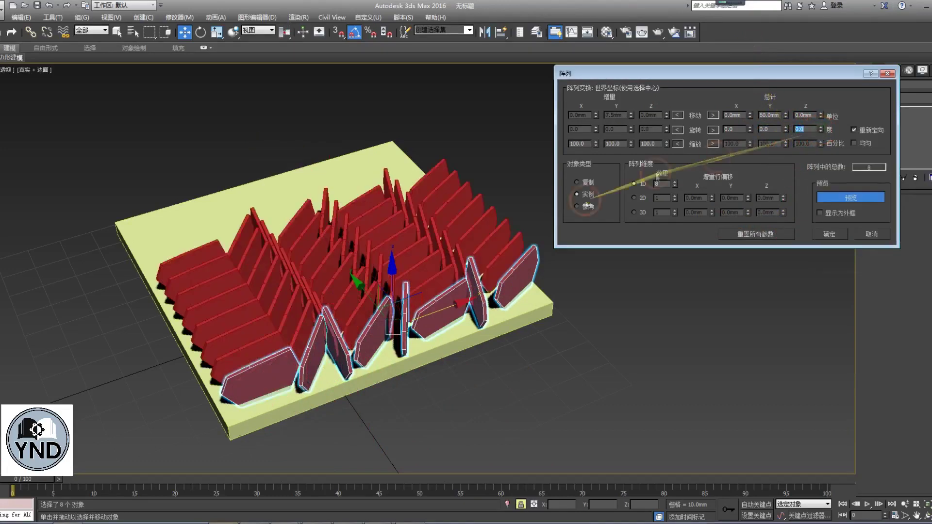
Set the row array's total Y offset to 98 mm to cover the slab, and create the instances
middle_click_drag(522, 228, 518, 257, "alt")
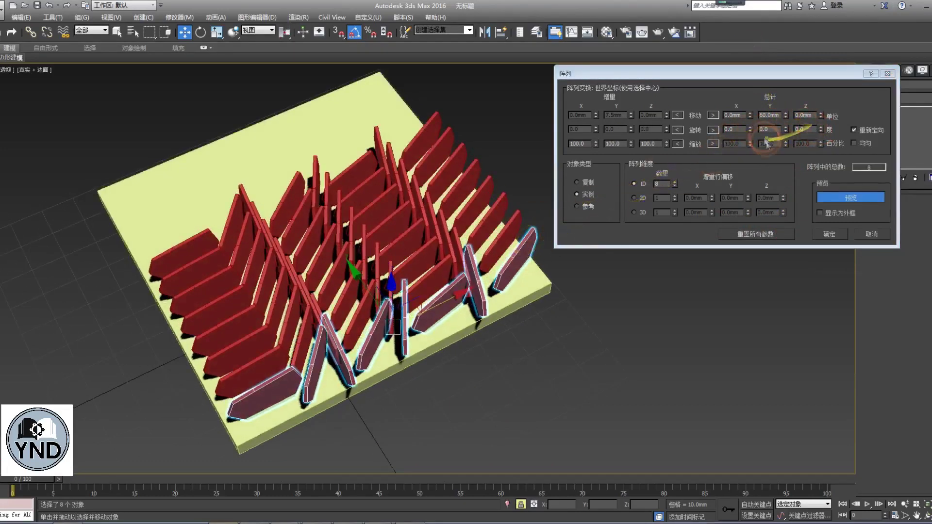
left_click_drag(793, 119, 783, 101)
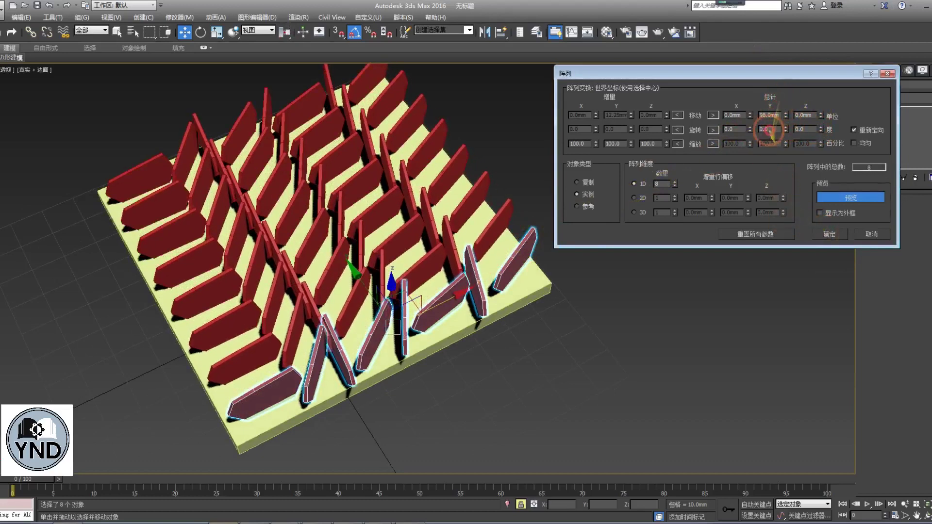
left_click_drag(784, 137, 756, 146)
left_click(830, 237)
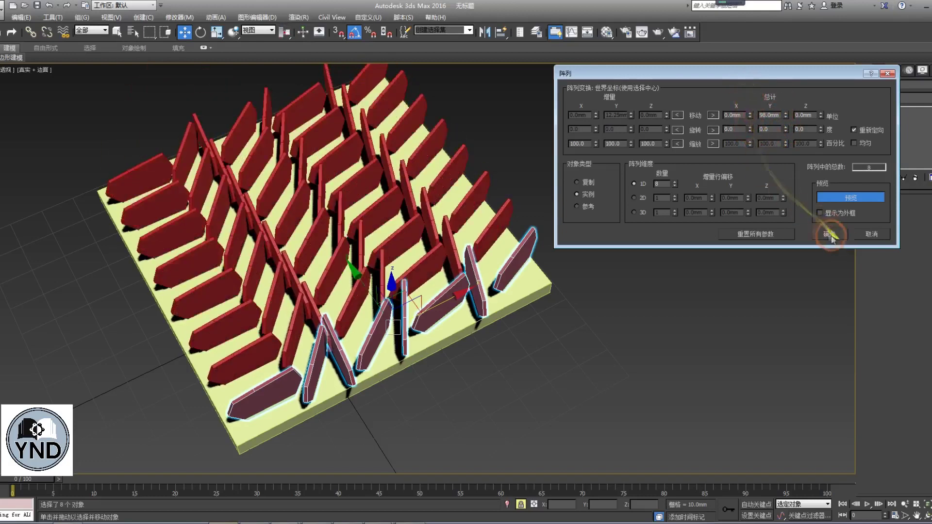
Select a group of sheets inside the slab in the top wireframe view and shift them out of their regular rows
middle_click_drag(578, 234, 448, 287, "alt")
key("t")
scroll(377, 194, "up", 3)
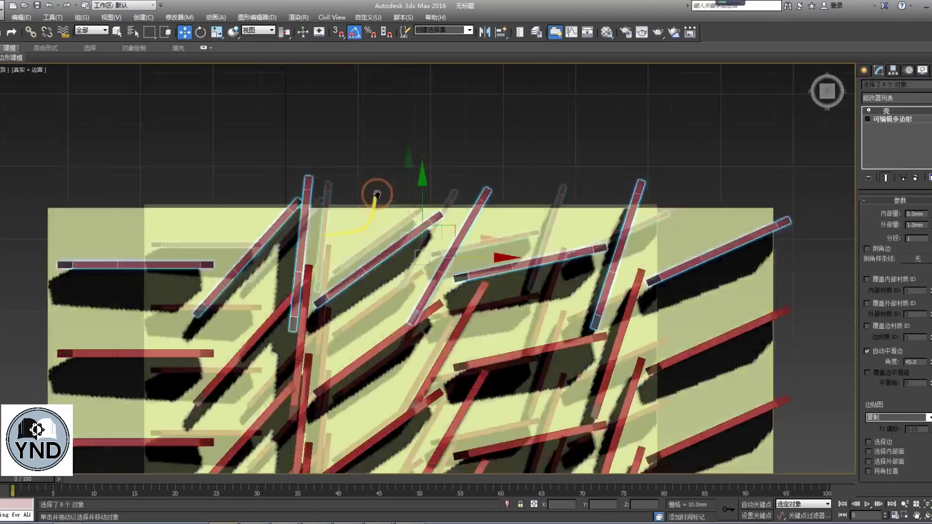
scroll(377, 194, "down", 5)
key("F3")
left_click_drag(318, 190, 370, 225)
key("F3")
left_click_drag(387, 185, 442, 212)
Undo the last action and displace another group of seven sheets in the slab's upper middle area
key("ctrl+z")
key("F3")
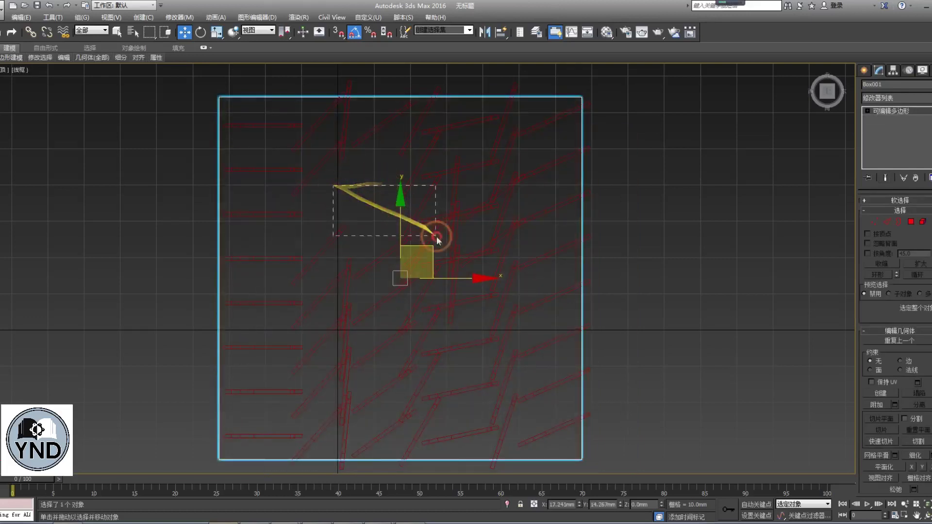
left_click_drag(333, 185, 436, 236)
key("F3")
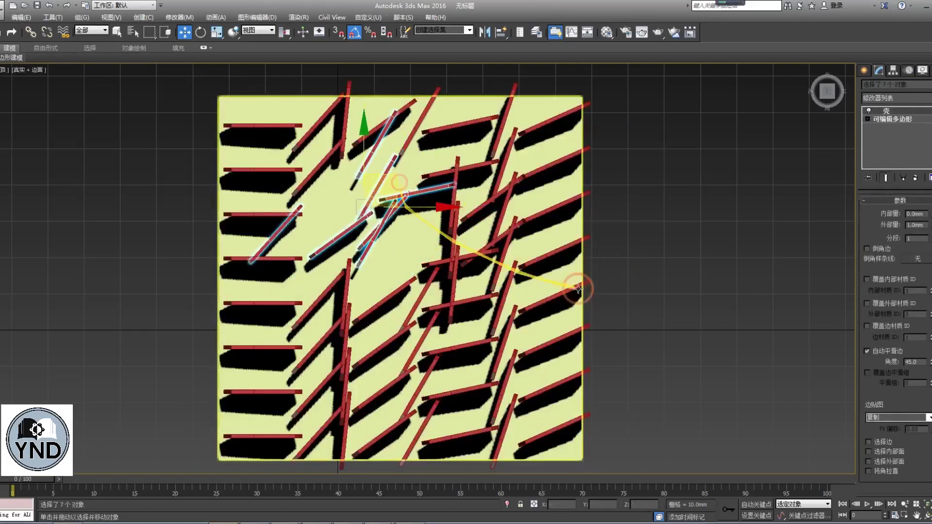
left_click(603, 319)
Examine the sheet-covered slab in perspective from a low side angle with all objects selected and deselected
scroll(603, 316, "down", 3)
middle_click_drag(603, 316, 199, 162)
scroll(581, 241, "up", 3)
key("p")
key("ctrl+a")
middle_click_drag(669, 487, 468, 255, "alt")
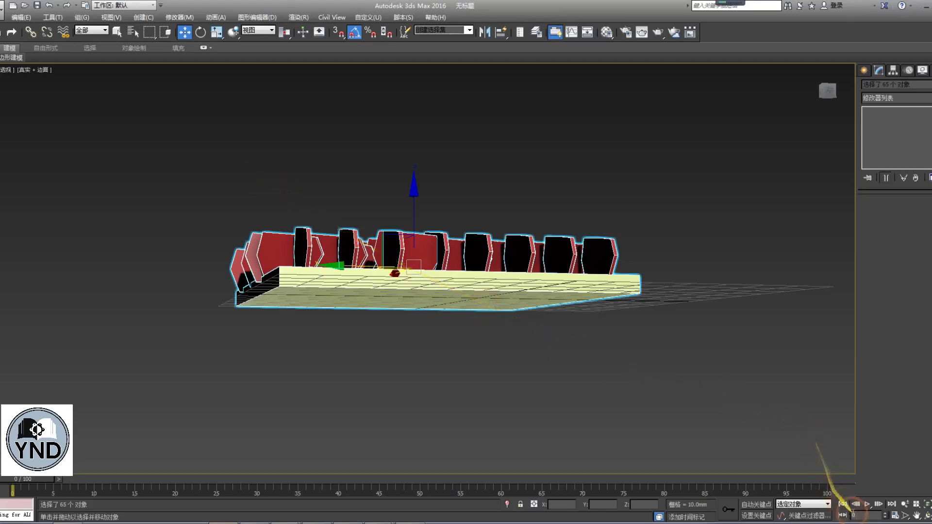
mouse_move(863, 523)
left_click(408, 342)
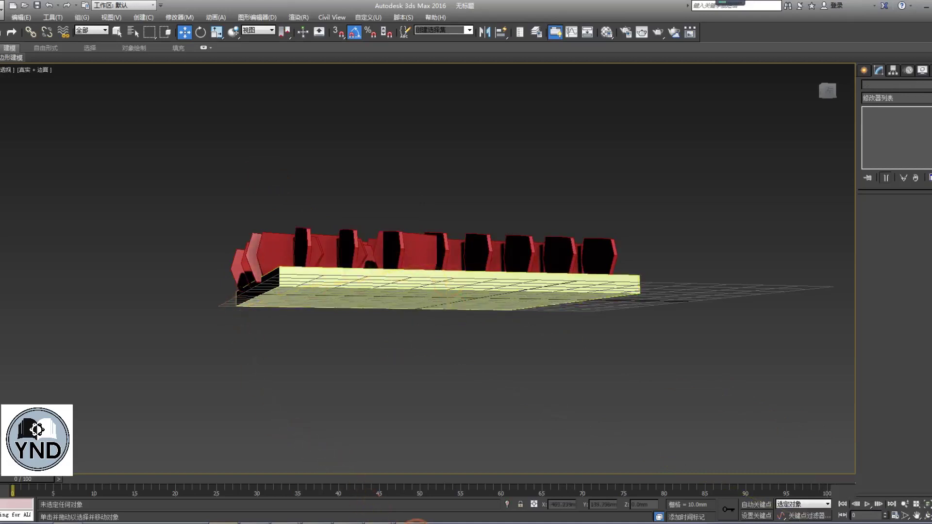
Switch to the image viewer, examine the NiFe and NiMo nanosheet arrays in the reference illustration, and return to 3ds Max
left_click(417, 523)
left_click_drag(502, 312, 464, 342)
scroll(393, 330, "down", 3)
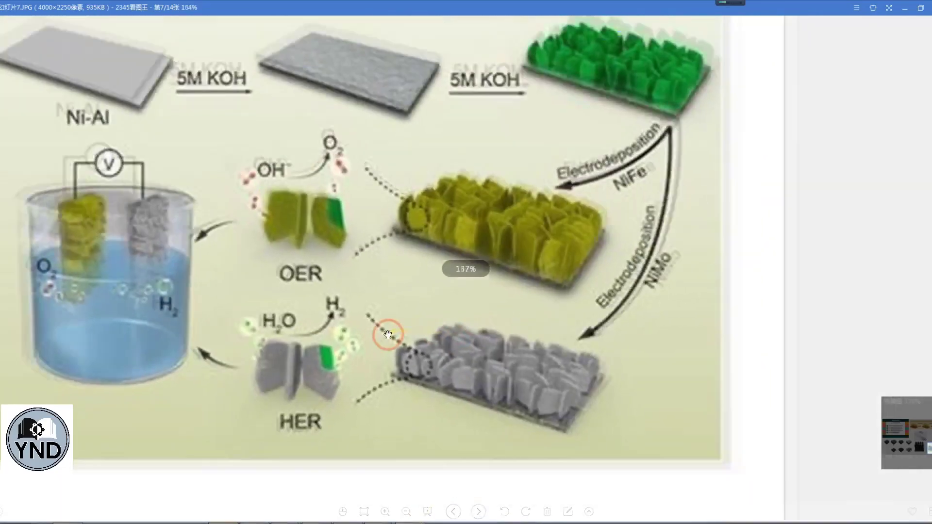
scroll(387, 334, "down", 1)
scroll(402, 396, "up", 3)
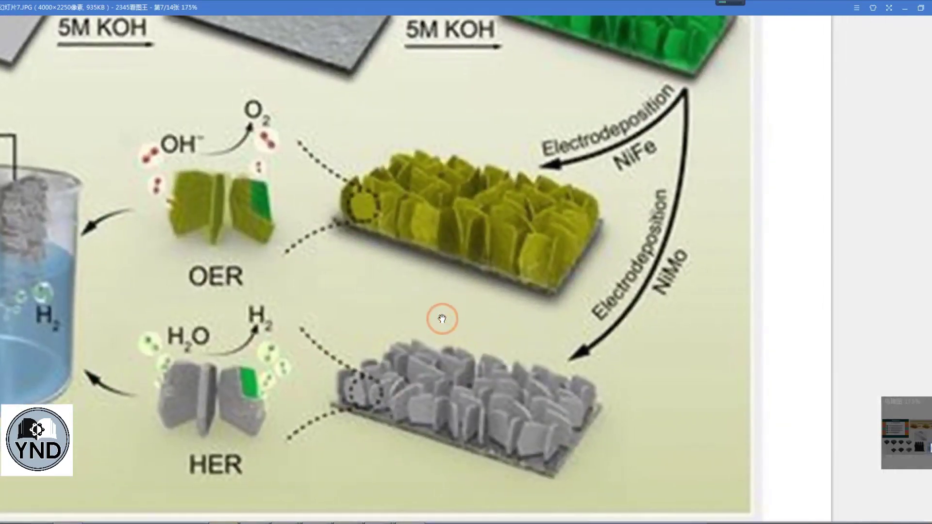
scroll(441, 319, "up", 2)
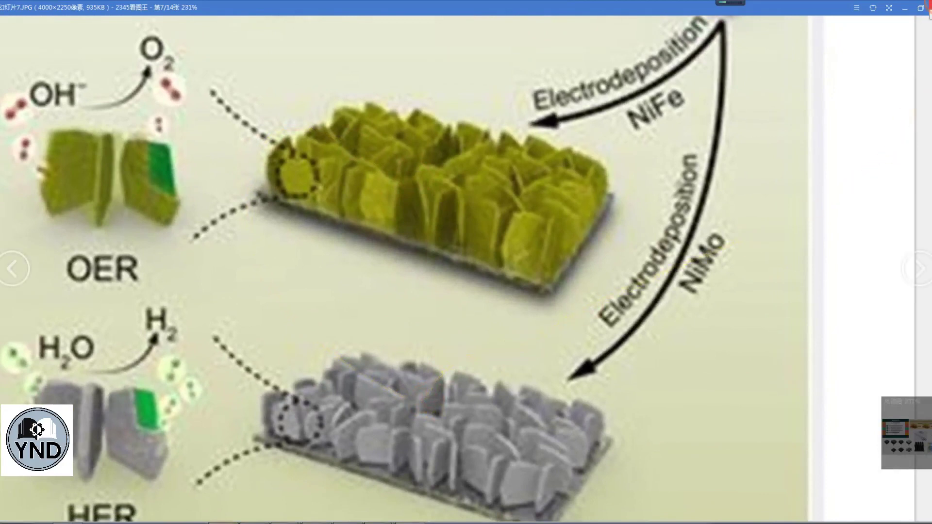
left_click(928, 7)
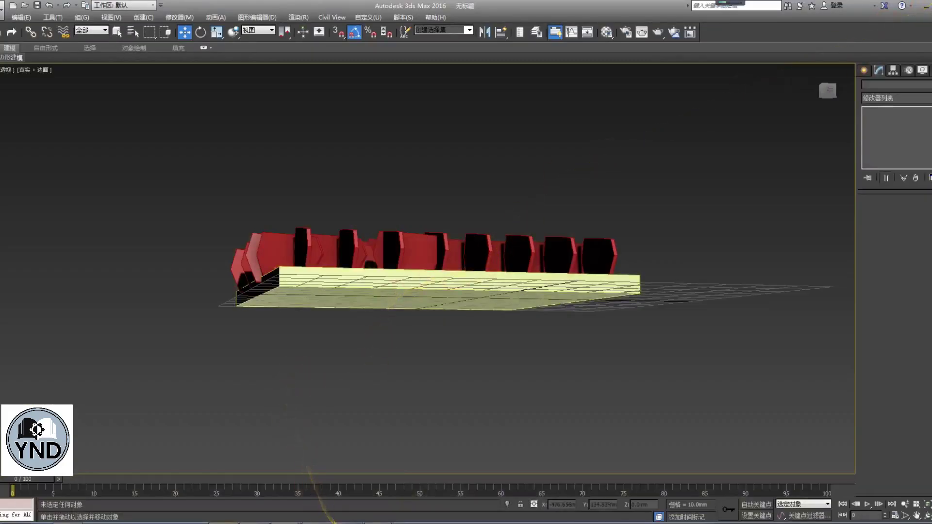
left_click(898, 365)
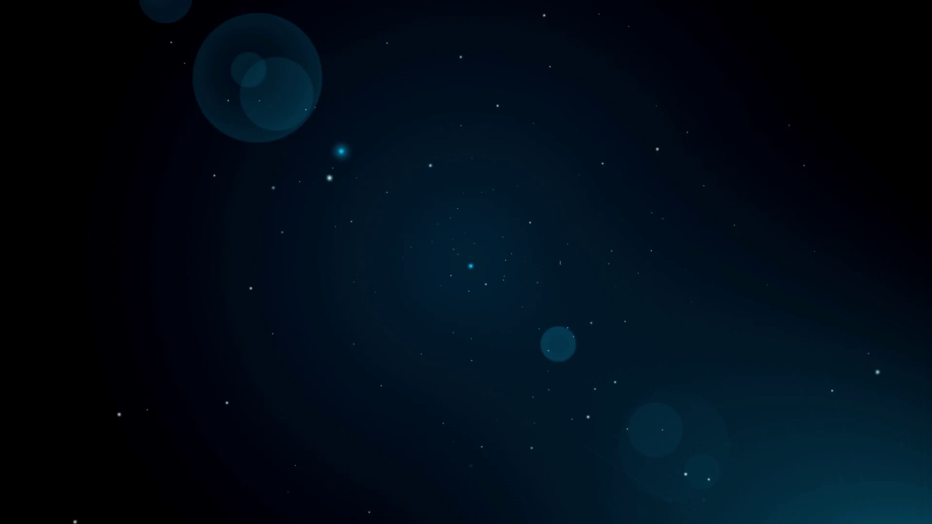